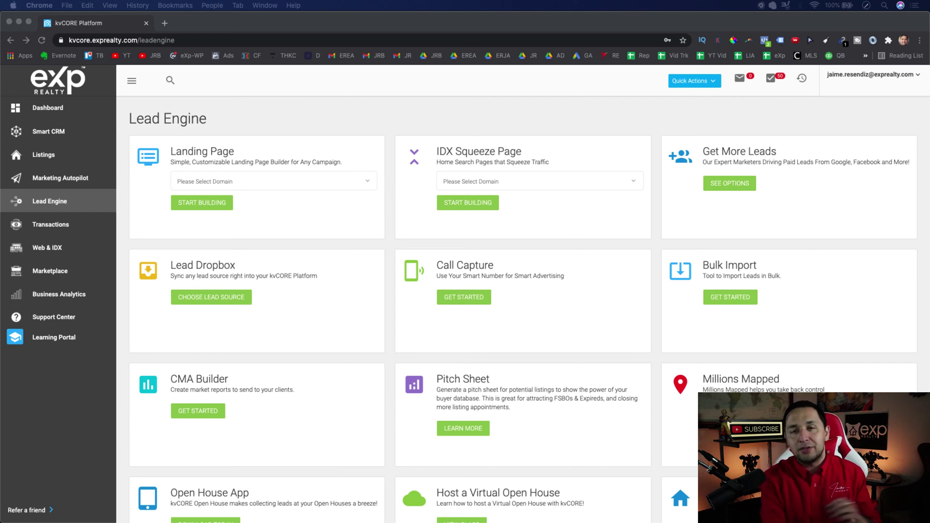
- Choose the agent's own exprealty.com subdomain as the Landing Page publishing domain
{"action": "left_click", "coordinate": [532, 180]}
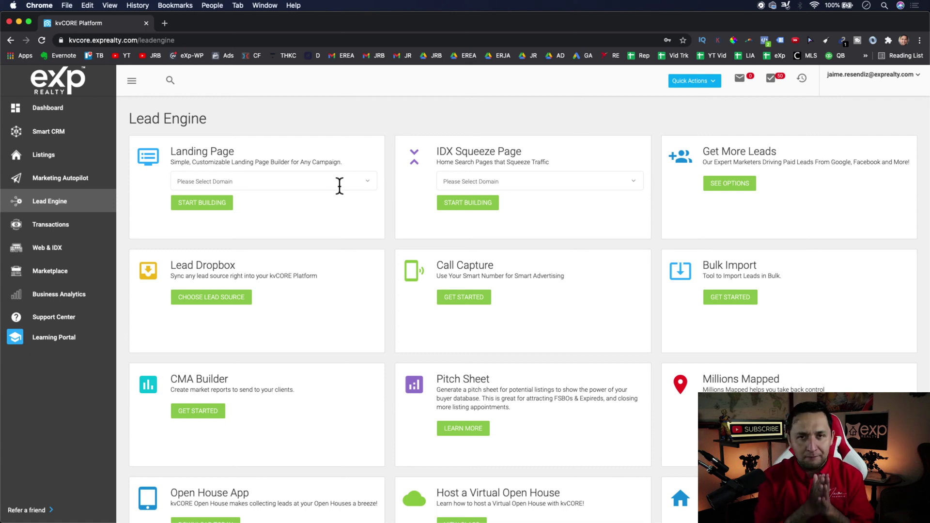
{"action": "left_click", "coordinate": [339, 185]}
{"action": "left_click", "coordinate": [246, 200]}
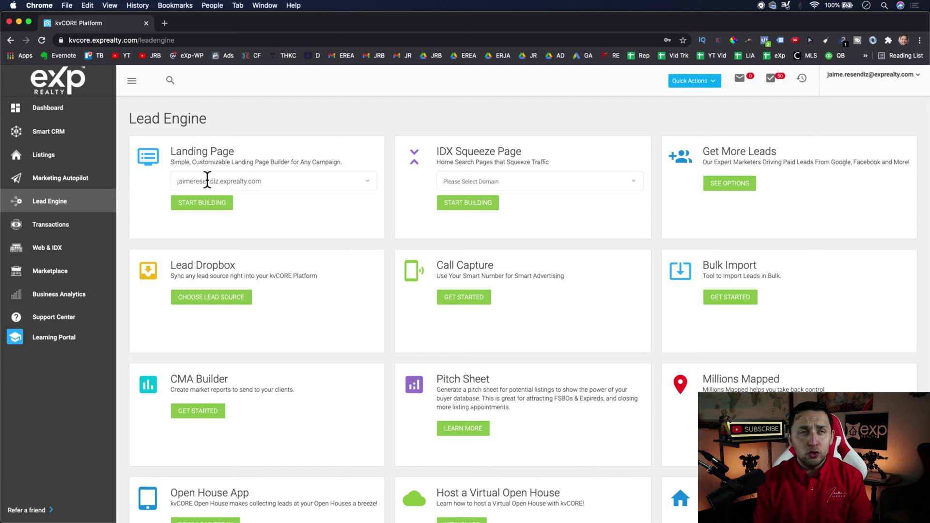
- Launch the Custom Landing Page editor with START BUILDING under Landing Page
{"action": "left_click", "coordinate": [213, 202]}
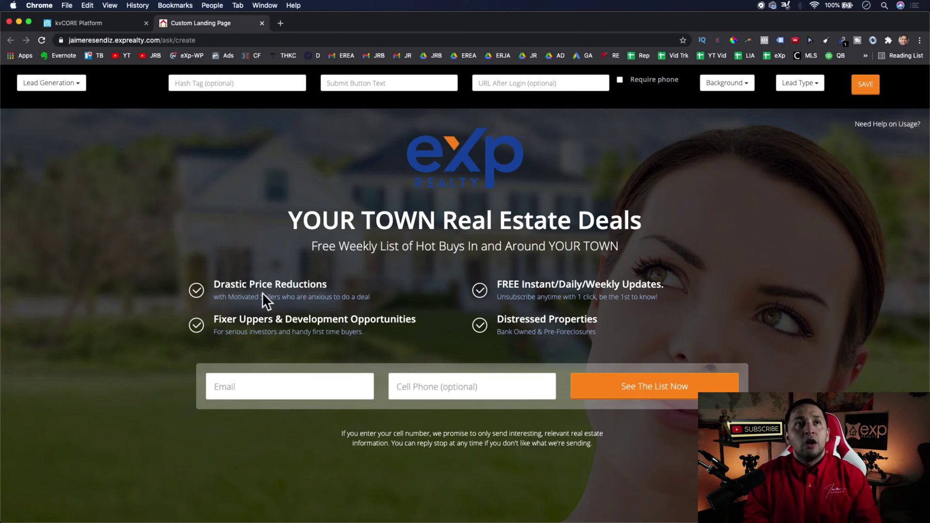
{"action": "left_click", "coordinate": [46, 91]}
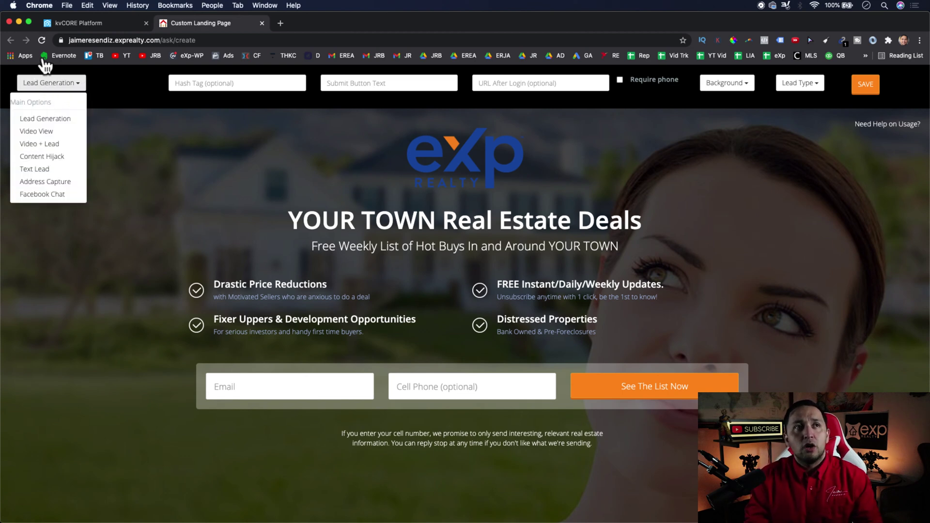
{"action": "left_click", "coordinate": [147, 204]}
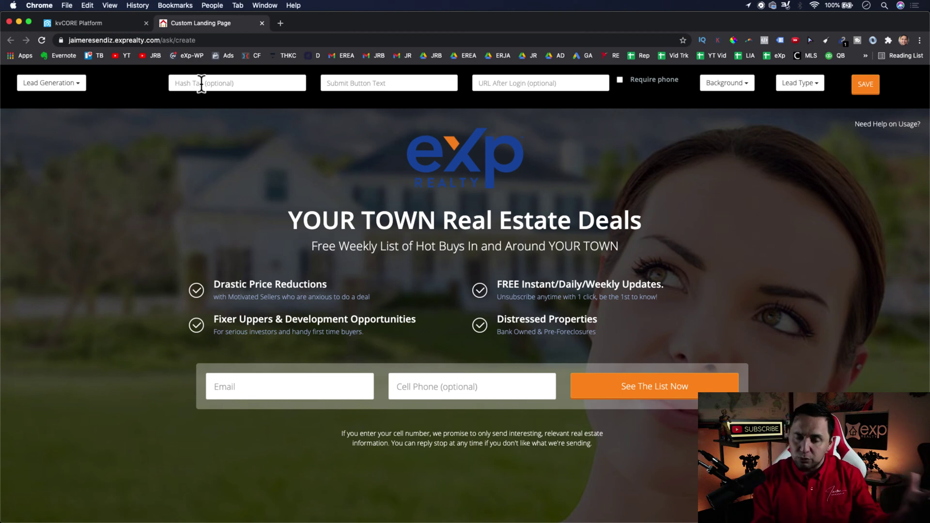
{"action": "left_click", "coordinate": [202, 83]}
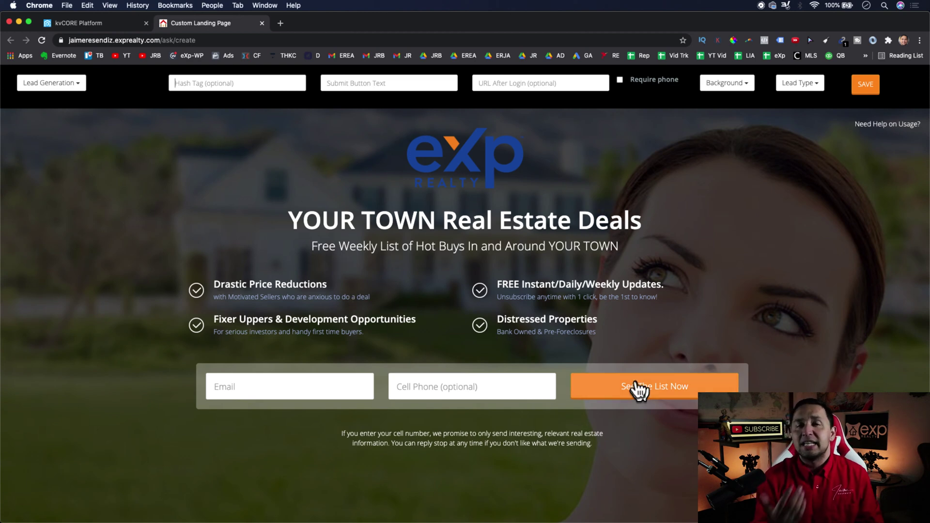
- Set the submit button text to 'Give Me The Deals' and make cell phone required
{"action": "left_click", "coordinate": [377, 87]}
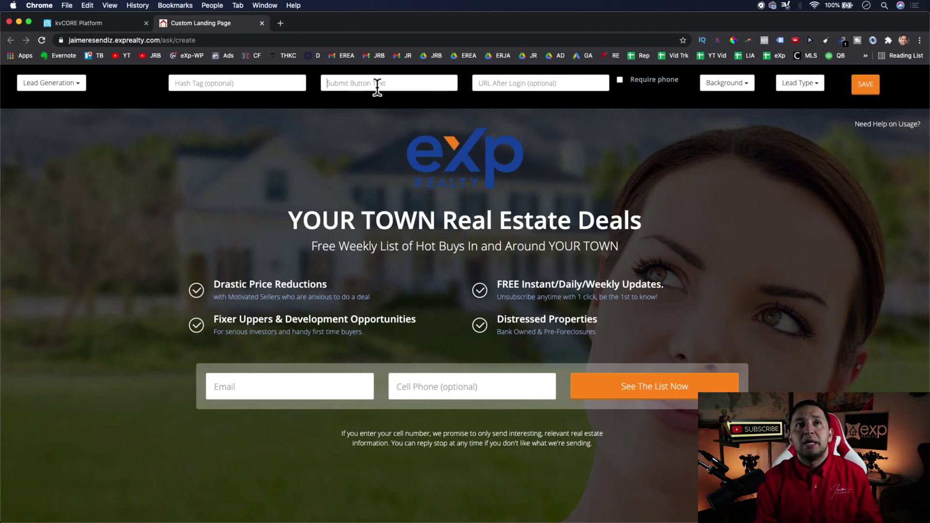
{"action": "type", "text": "S"}
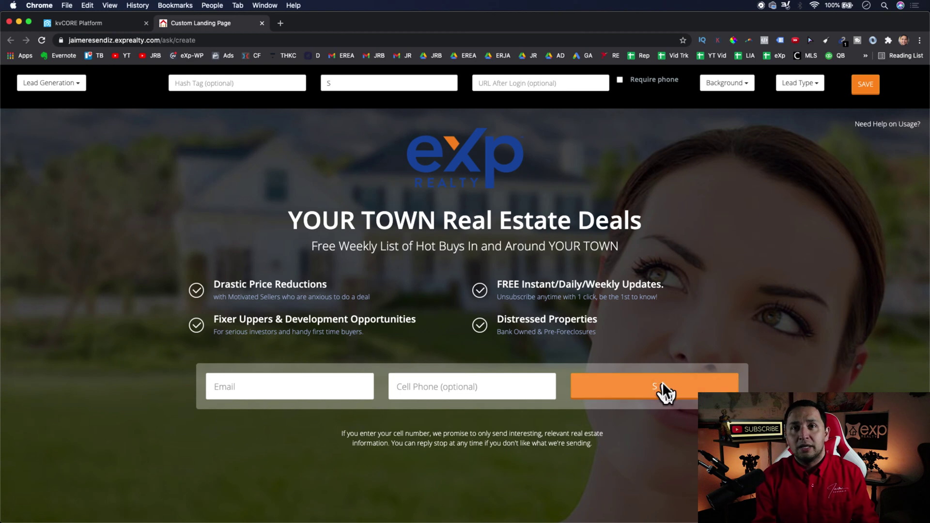
{"action": "key", "text": "BackSpace"}
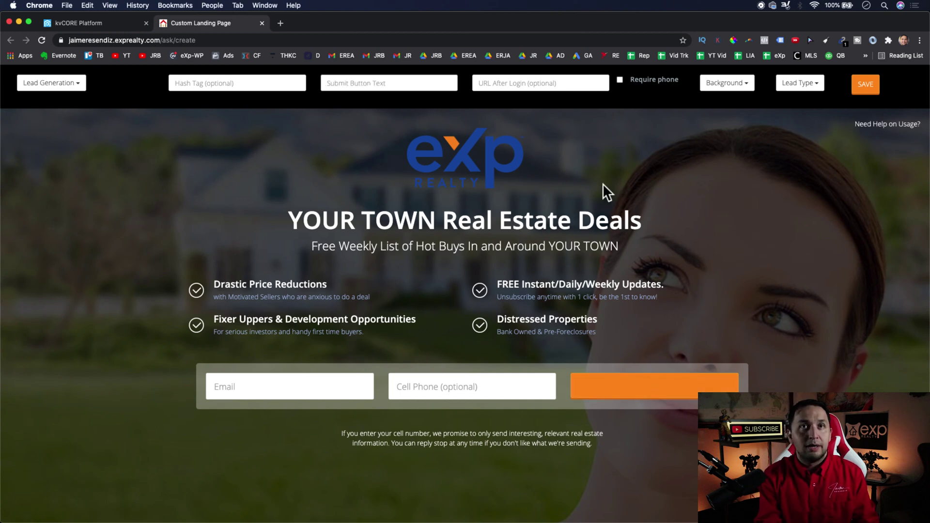
{"action": "type", "text": "Give Me The Deals"}
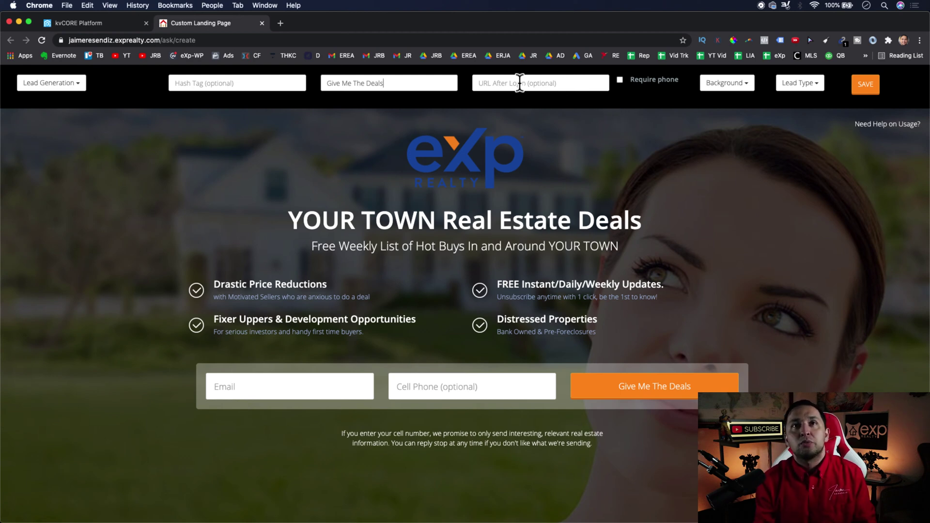
{"action": "left_click", "coordinate": [620, 79]}
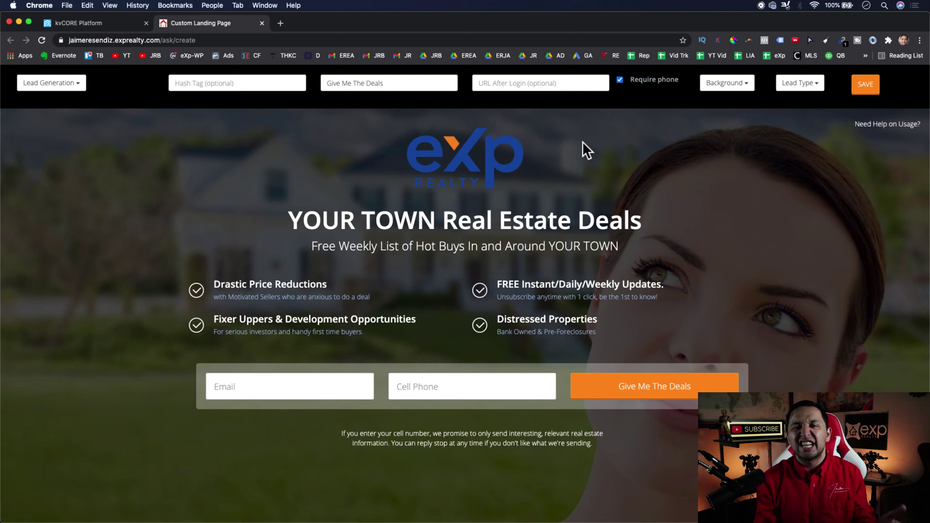
- Preview the Map, Lady, Exterior, Kitchen, Villa, Eco and Modern interior backgrounds
{"action": "left_click", "coordinate": [743, 90]}
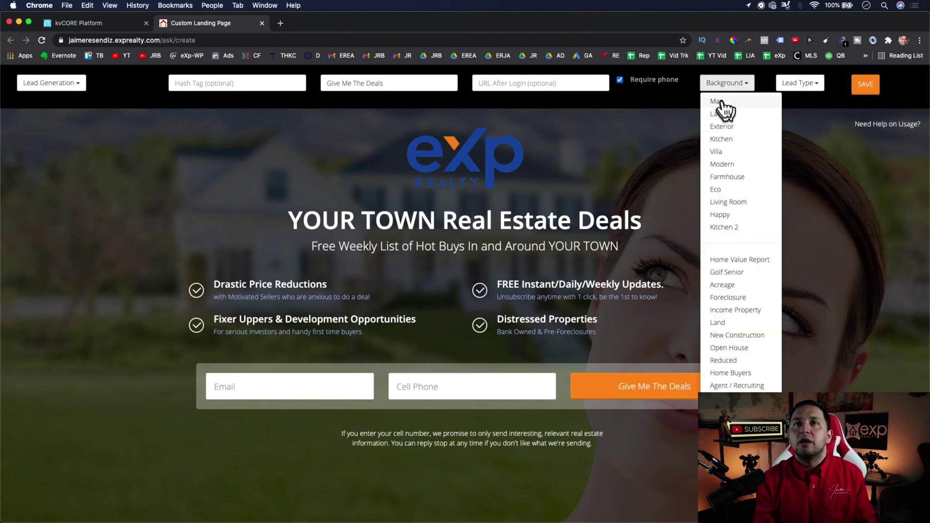
{"action": "left_click", "coordinate": [721, 102]}
{"action": "left_click", "coordinate": [720, 87]}
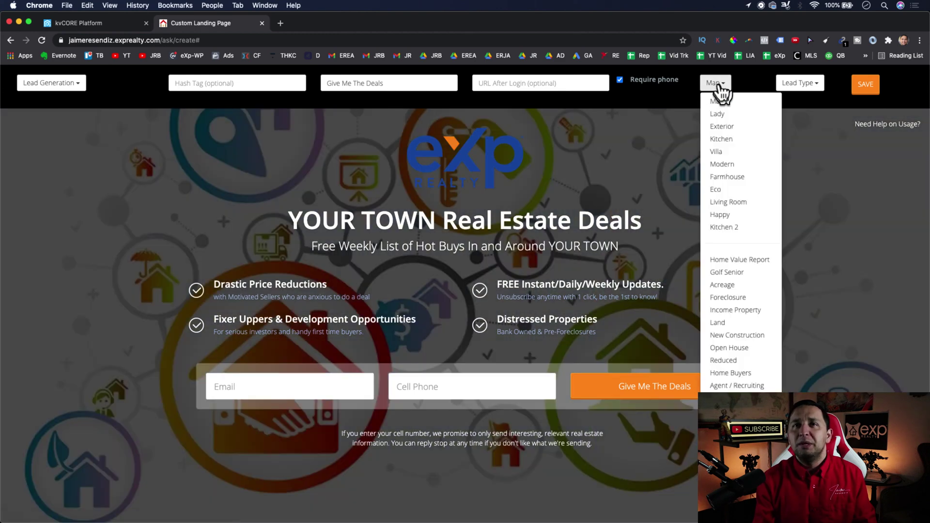
{"action": "left_click", "coordinate": [720, 114]}
{"action": "left_click", "coordinate": [717, 83]}
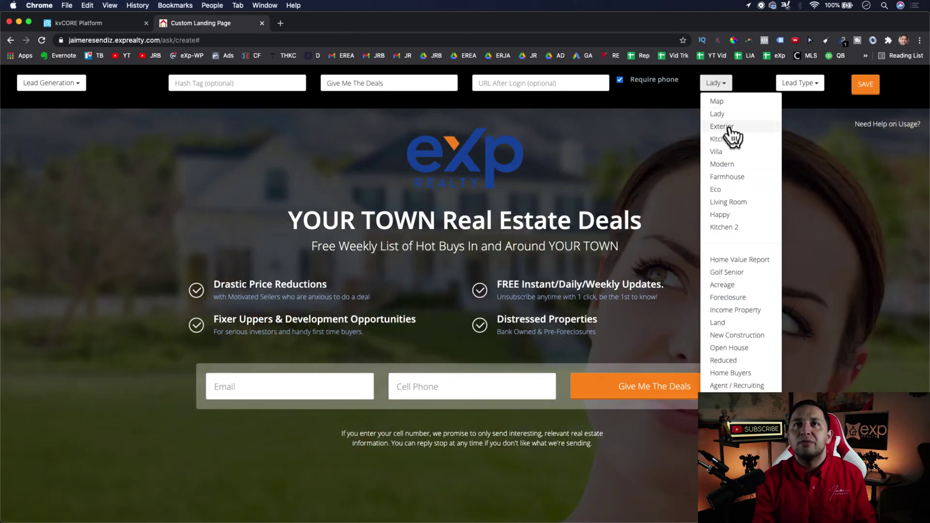
{"action": "left_click", "coordinate": [727, 127]}
{"action": "left_click", "coordinate": [721, 83]}
{"action": "left_click", "coordinate": [731, 139]}
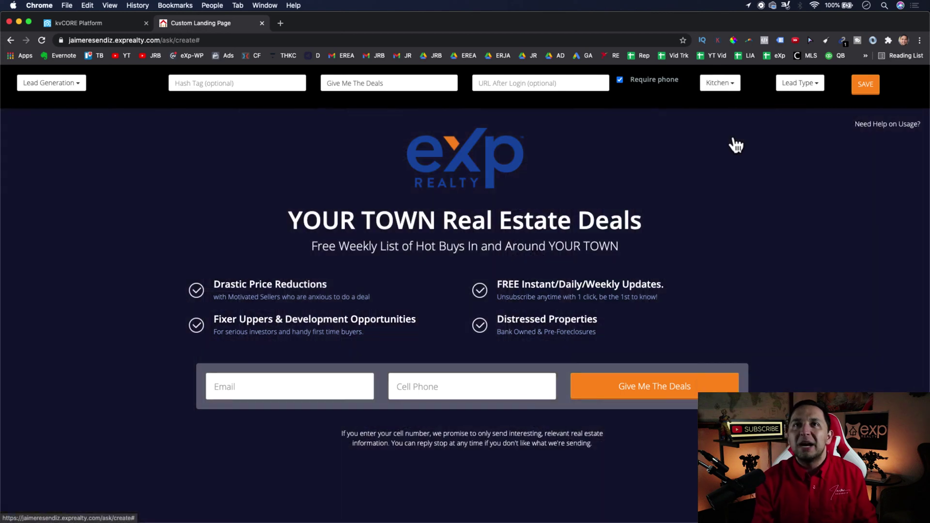
{"action": "left_click", "coordinate": [720, 84]}
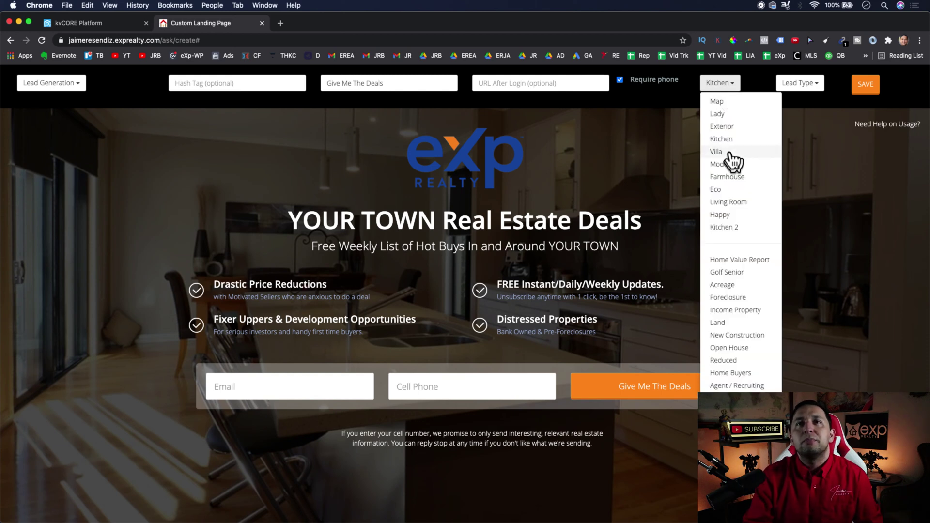
{"action": "left_click", "coordinate": [730, 152]}
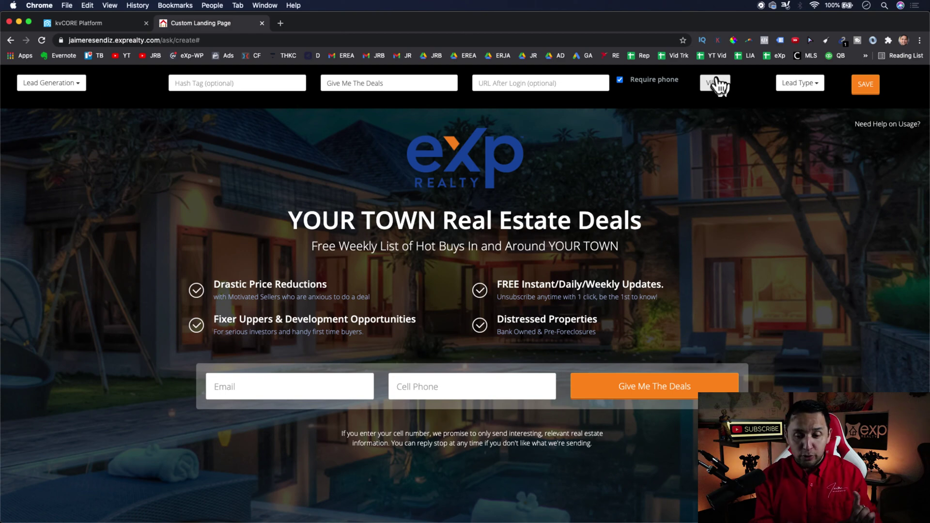
{"action": "left_click", "coordinate": [718, 85]}
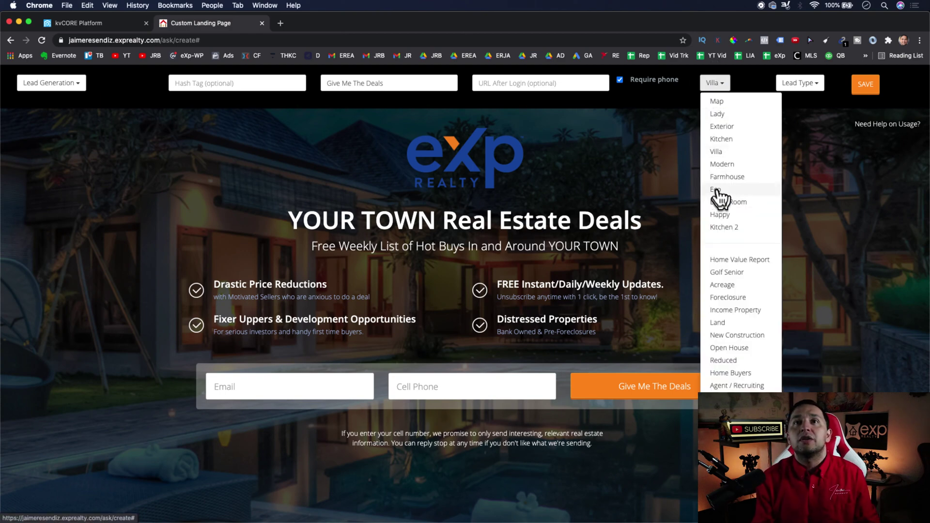
{"action": "left_click", "coordinate": [723, 207]}
{"action": "left_click", "coordinate": [714, 83]}
{"action": "left_click", "coordinate": [731, 170]}
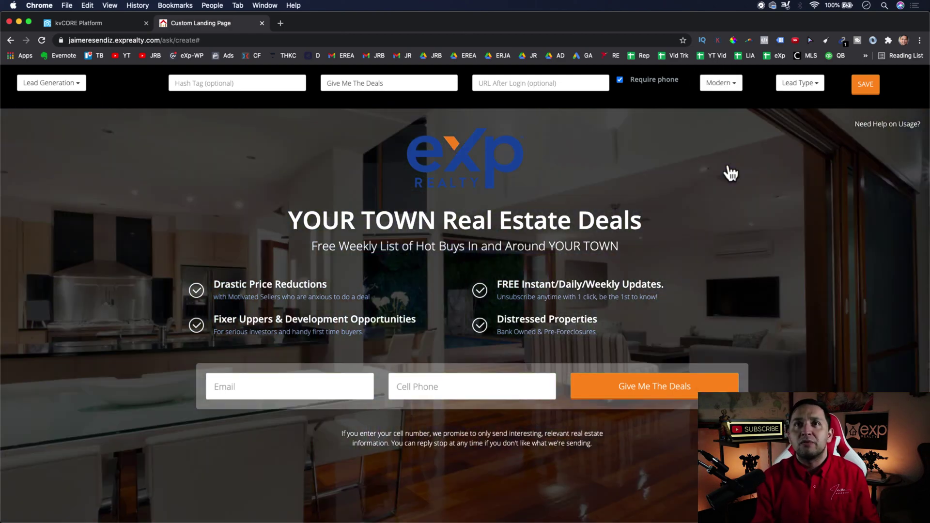
- Try Home Value Report, Acreage, Land and New Construction backgrounds, settling on Home Buyers
{"action": "left_click", "coordinate": [721, 83]}
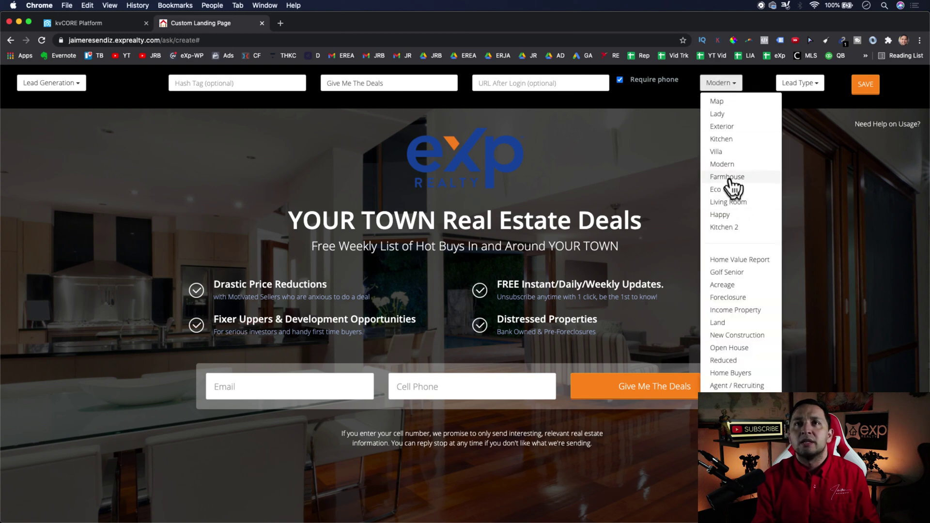
{"action": "left_click", "coordinate": [724, 126]}
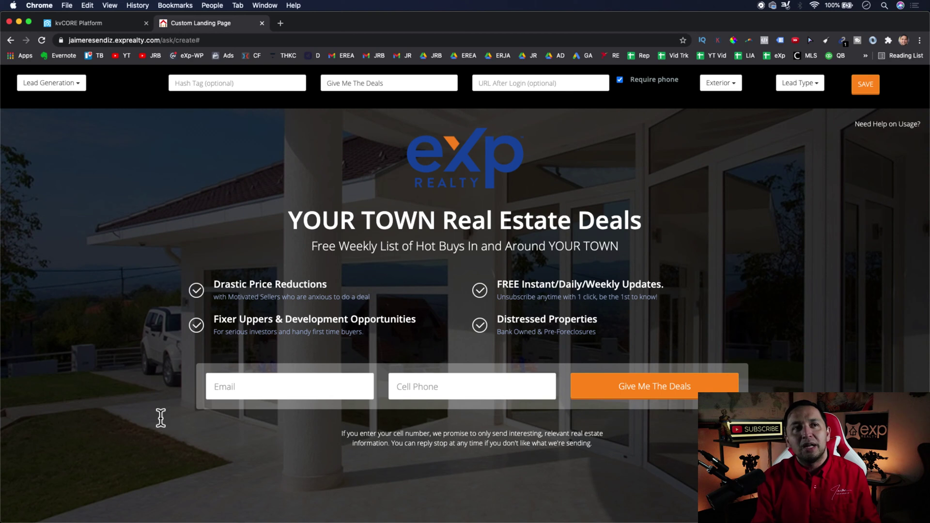
{"action": "left_click", "coordinate": [721, 83]}
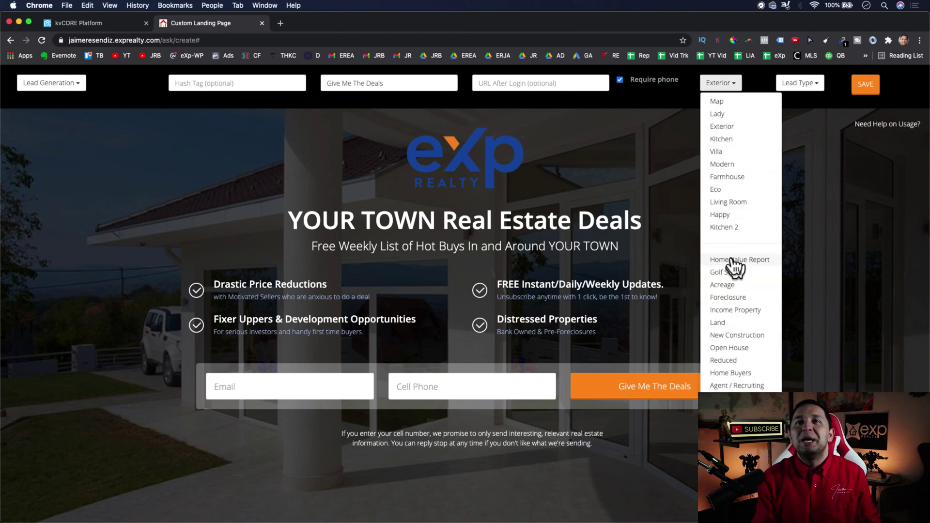
{"action": "left_click", "coordinate": [736, 268]}
{"action": "left_click", "coordinate": [739, 84]}
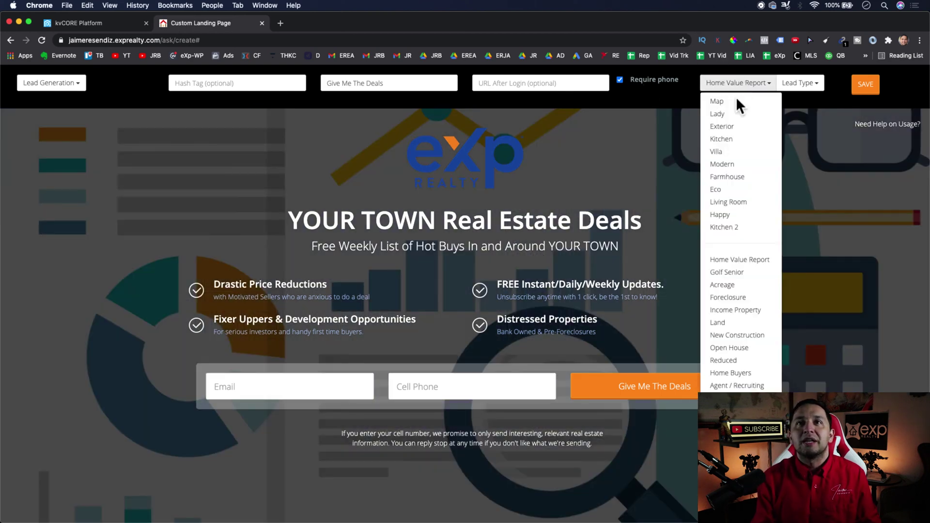
{"action": "left_click", "coordinate": [727, 285]}
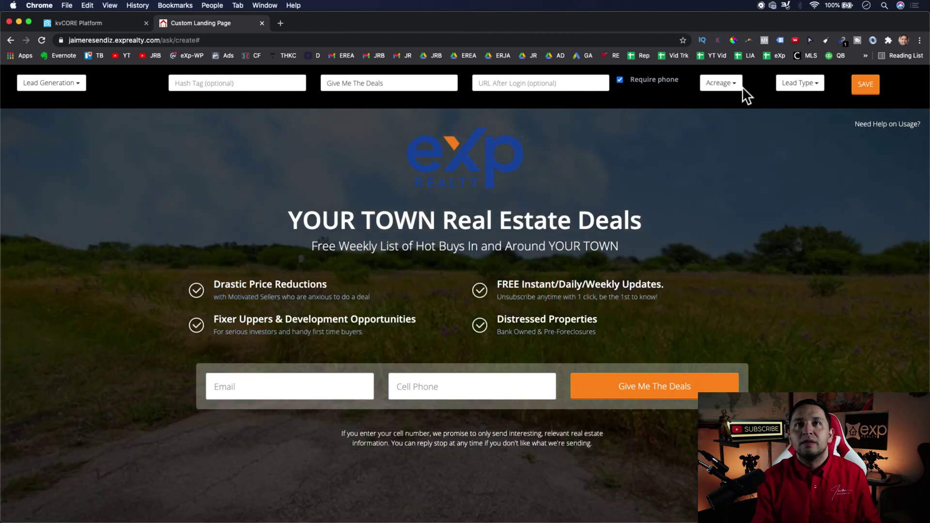
{"action": "left_click", "coordinate": [735, 86]}
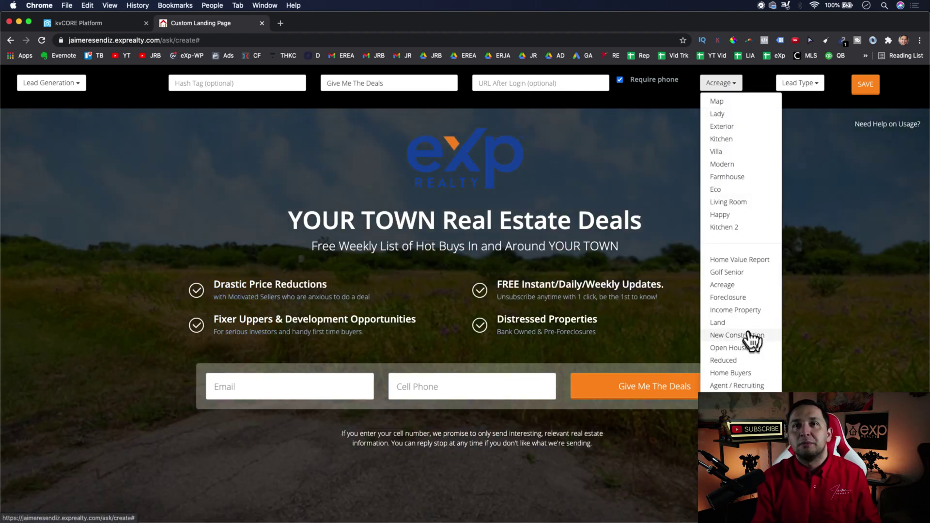
{"action": "left_click", "coordinate": [719, 323]}
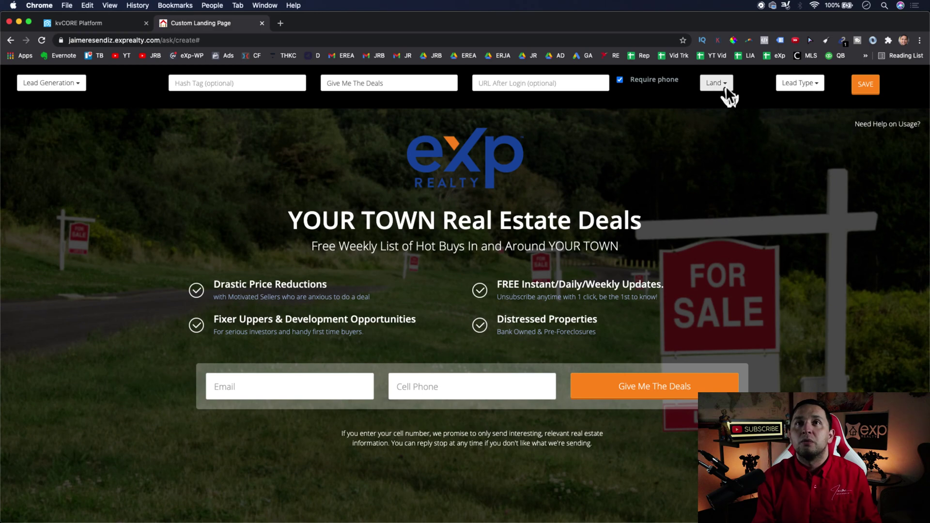
{"action": "left_click", "coordinate": [724, 85]}
{"action": "left_click", "coordinate": [731, 335]}
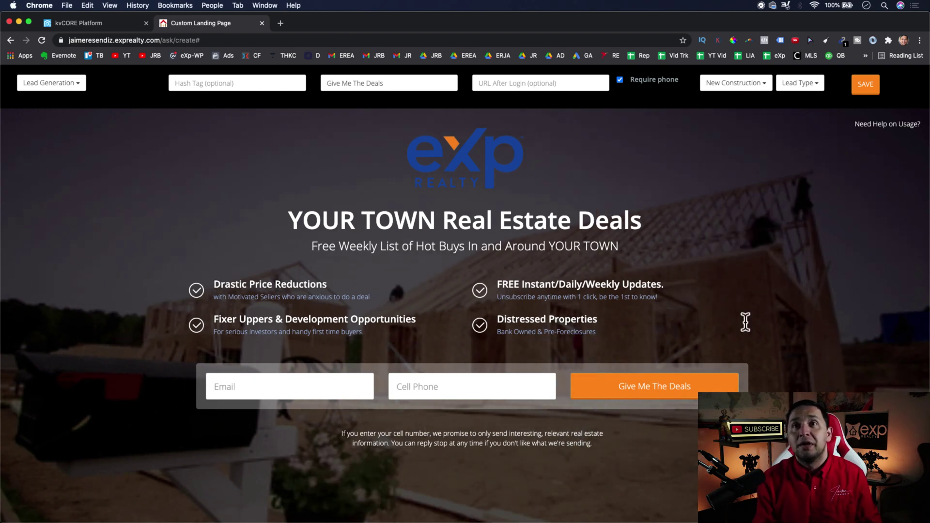
{"action": "left_click", "coordinate": [746, 81]}
{"action": "scroll", "coordinate": [741, 339], "scroll_direction": "down", "scroll_amount": 1}
{"action": "left_click", "coordinate": [738, 354]}
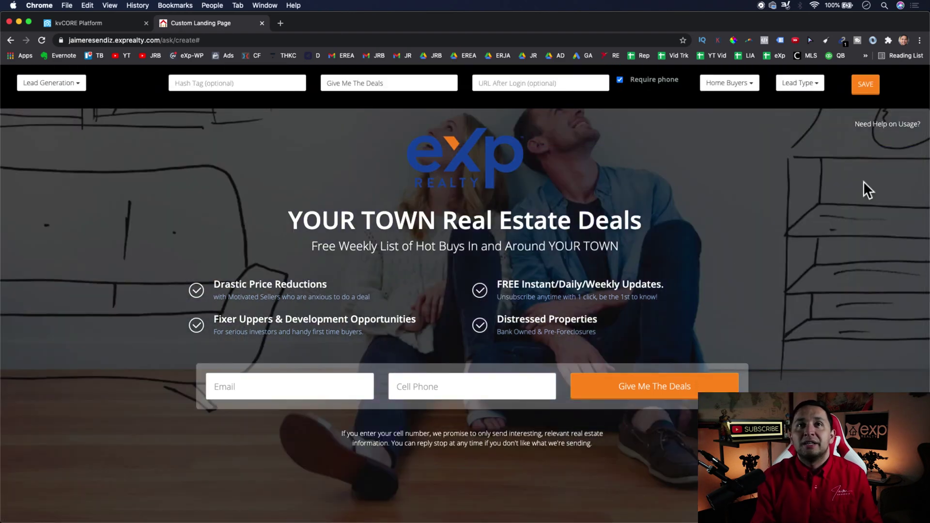
{"action": "left_click", "coordinate": [746, 82]}
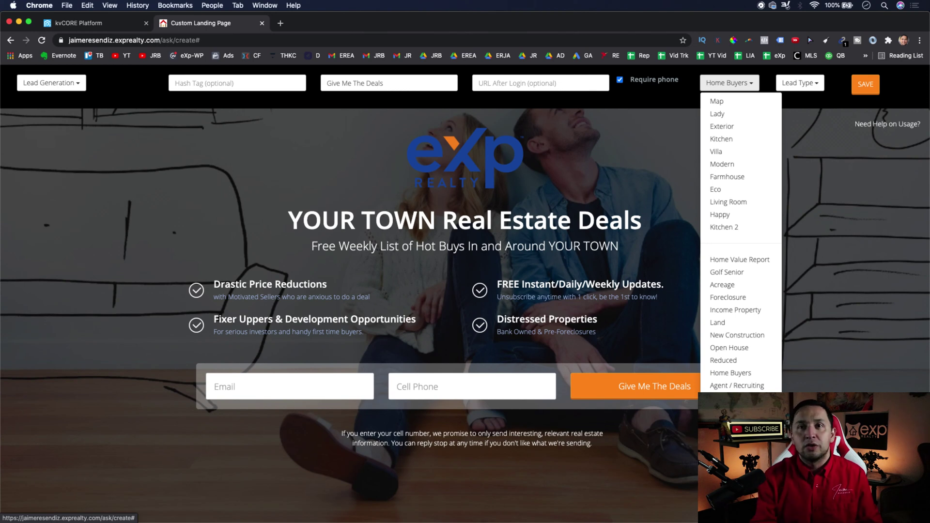
- Close the background list and choose None as the landing page's lead type
{"action": "left_click", "coordinate": [822, 146]}
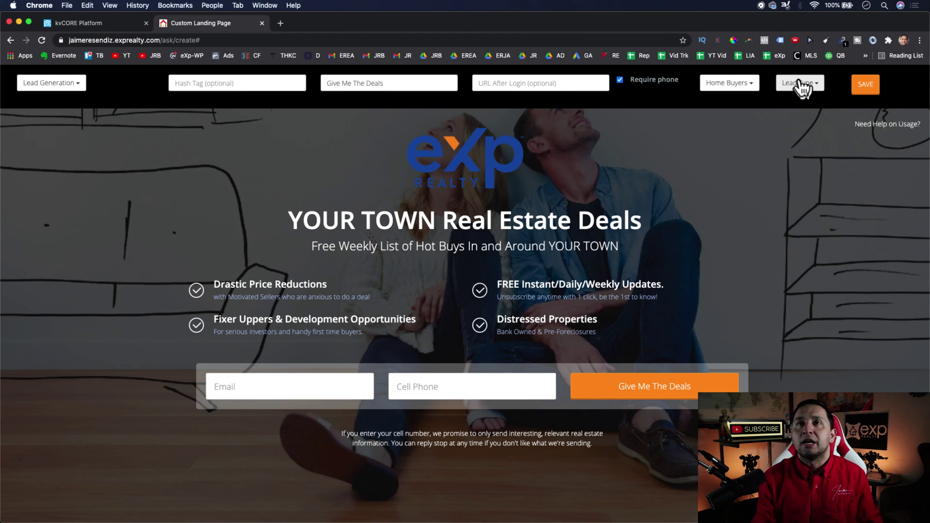
{"action": "left_click", "coordinate": [814, 88]}
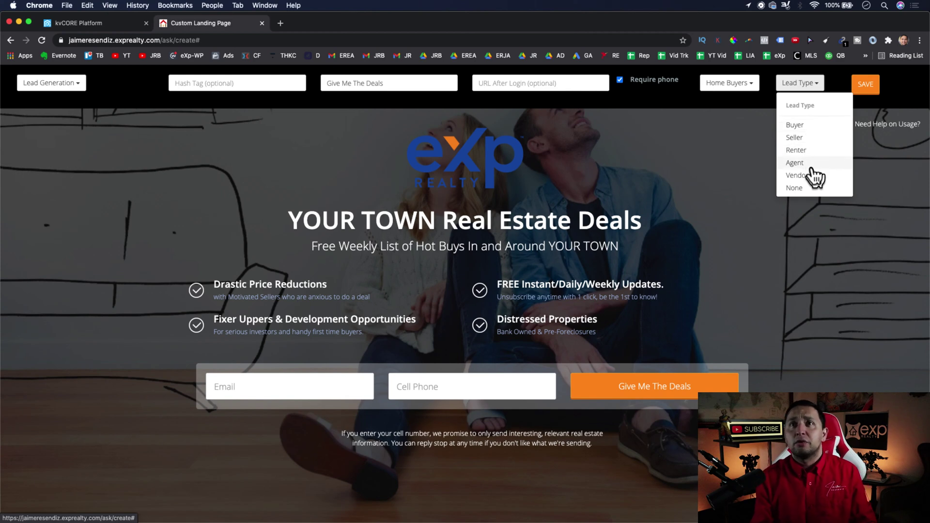
{"action": "left_click", "coordinate": [808, 189]}
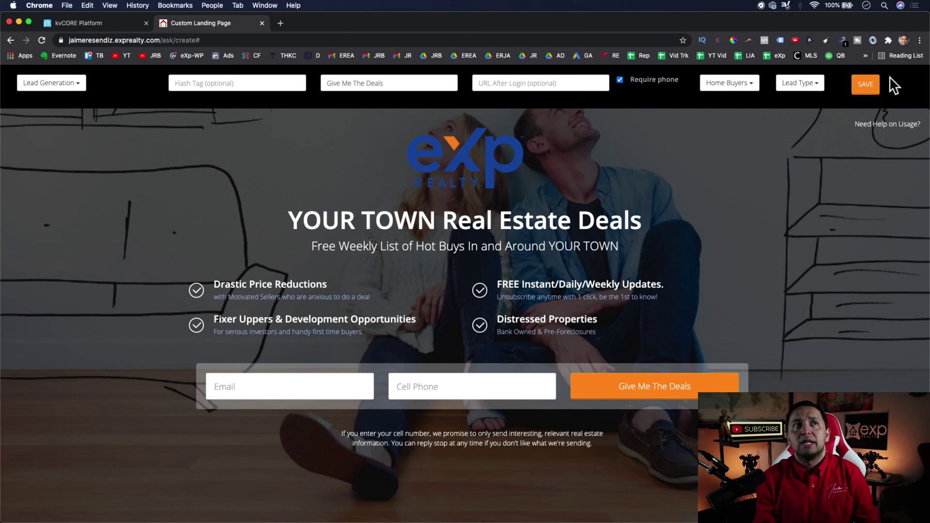
- Save the landing page and accept the warning to publish and open it
{"action": "left_click", "coordinate": [866, 87]}
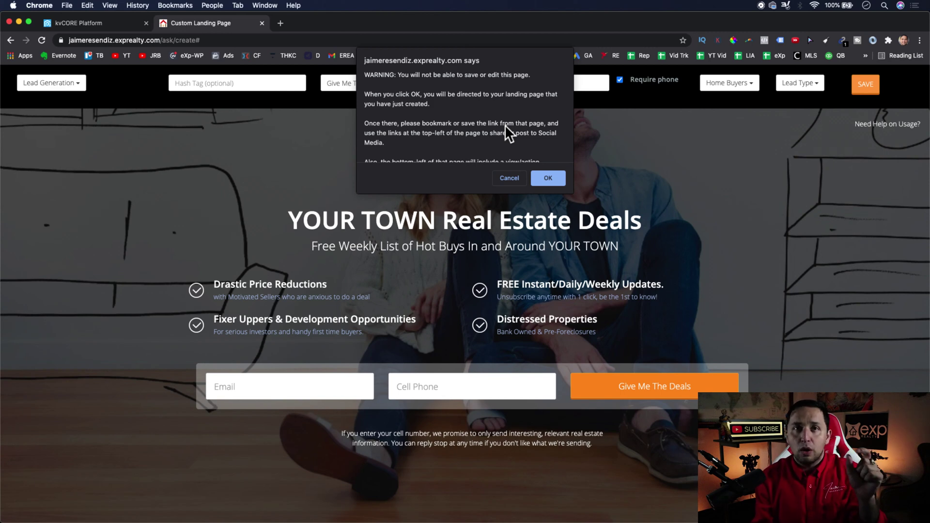
{"action": "left_click", "coordinate": [548, 179]}
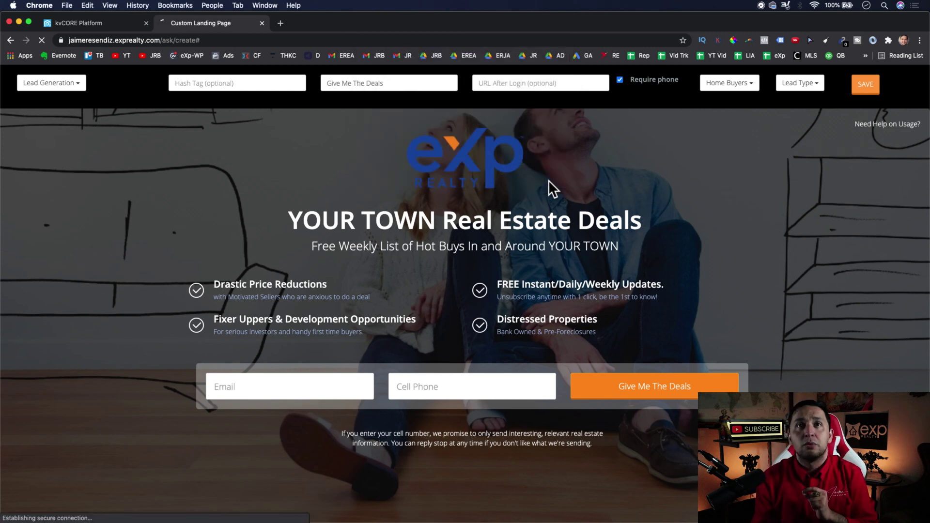
- Select the published page's full URL, then go back to the kvCORE Platform tab
{"action": "double_click", "coordinate": [210, 40]}
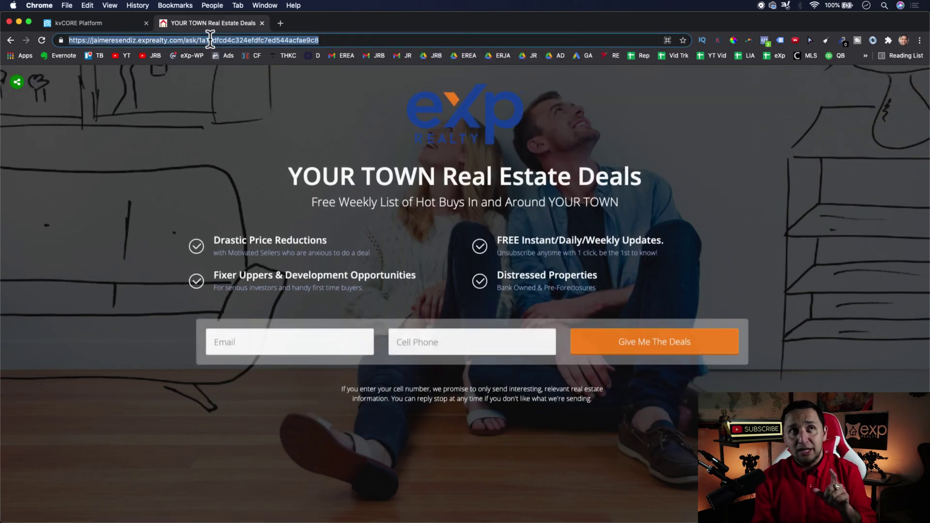
{"action": "left_click", "coordinate": [211, 40]}
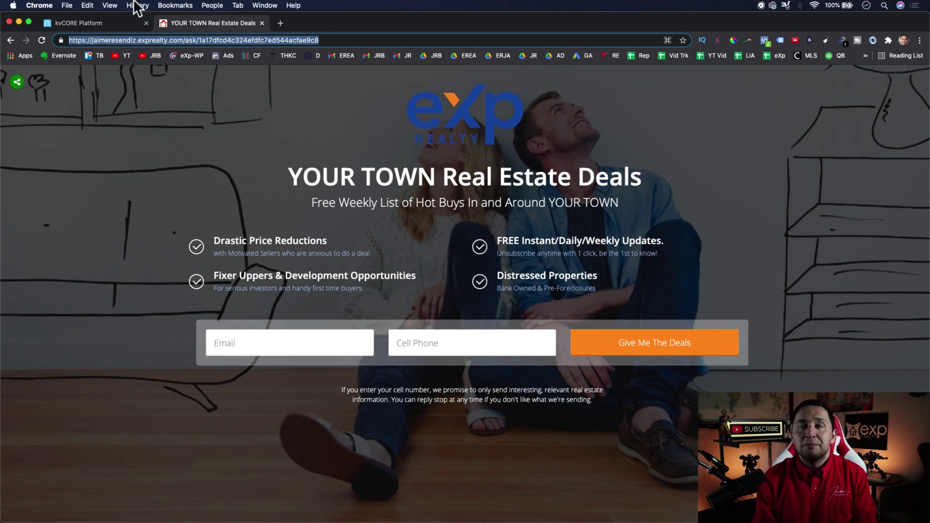
{"action": "left_click", "coordinate": [112, 22]}
- Clear the Landing Page domain selection and start building a new landing page
{"action": "left_click", "coordinate": [286, 183]}
{"action": "left_click", "coordinate": [255, 201]}
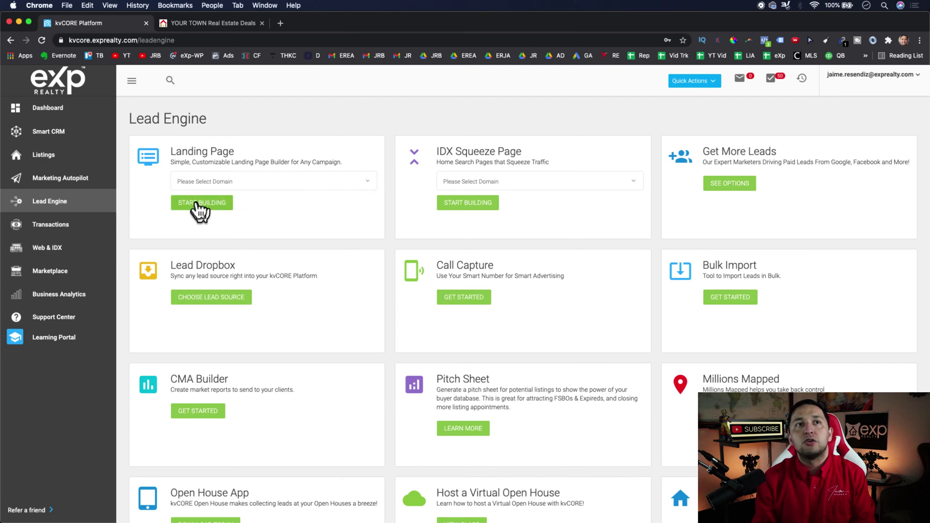
{"action": "left_click", "coordinate": [198, 203]}
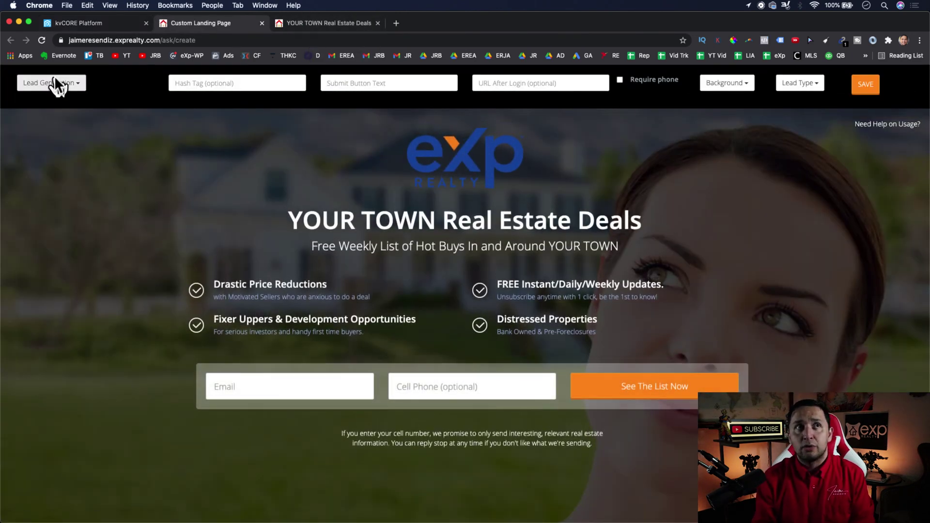
- Select the whole 'YOUR TOWN Real Estate Deals' headline in the new editor
{"action": "left_click", "coordinate": [448, 221]}
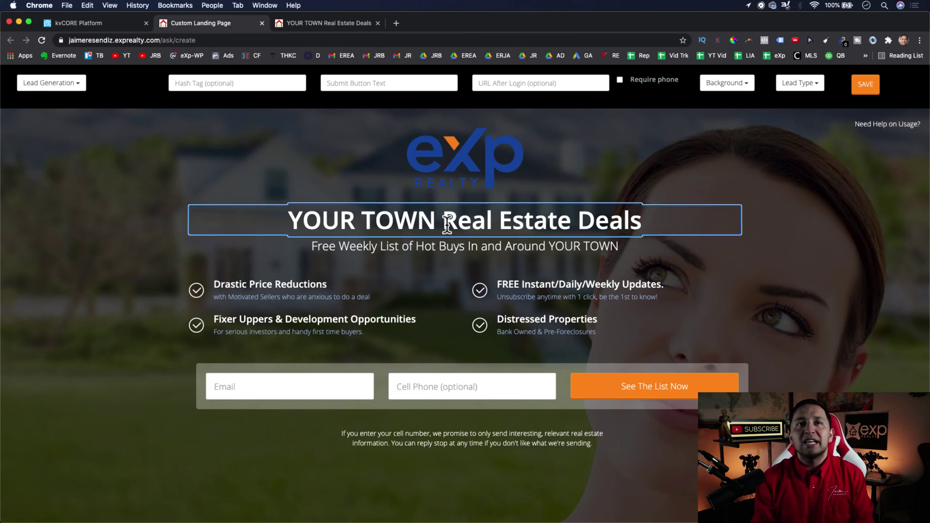
{"action": "triple_click", "coordinate": [448, 224]}
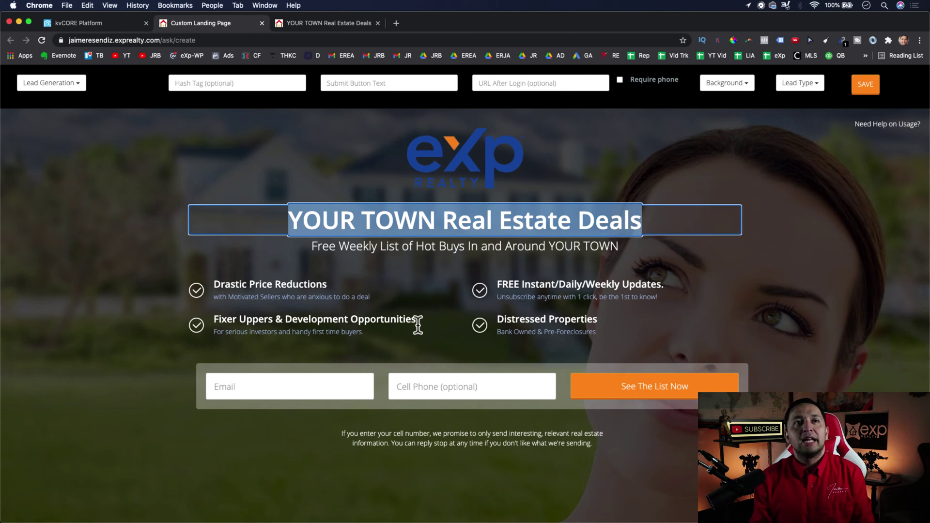
{"action": "scroll", "coordinate": [417, 325], "scroll_direction": "down", "scroll_amount": 2}
{"action": "scroll", "coordinate": [315, 261], "scroll_direction": "down", "scroll_amount": 2}
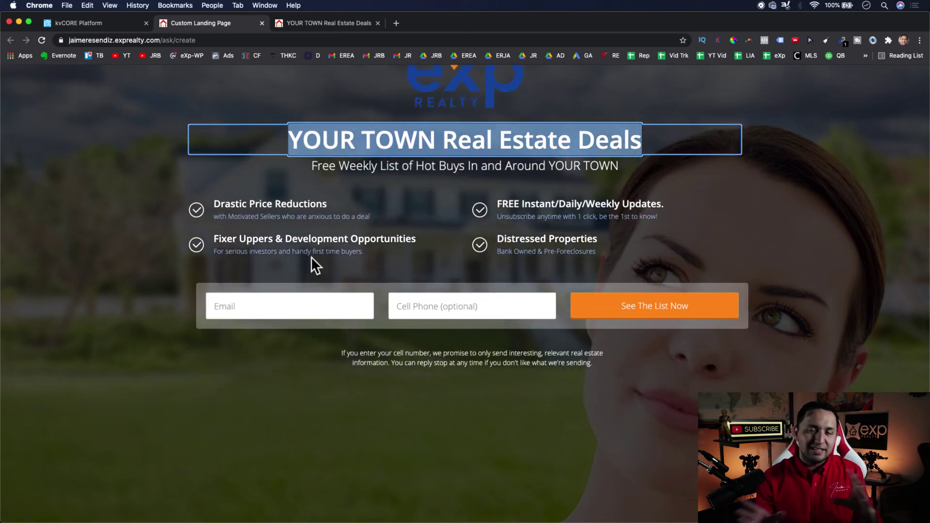
{"action": "scroll", "coordinate": [311, 257], "scroll_direction": "up", "scroll_amount": 3}
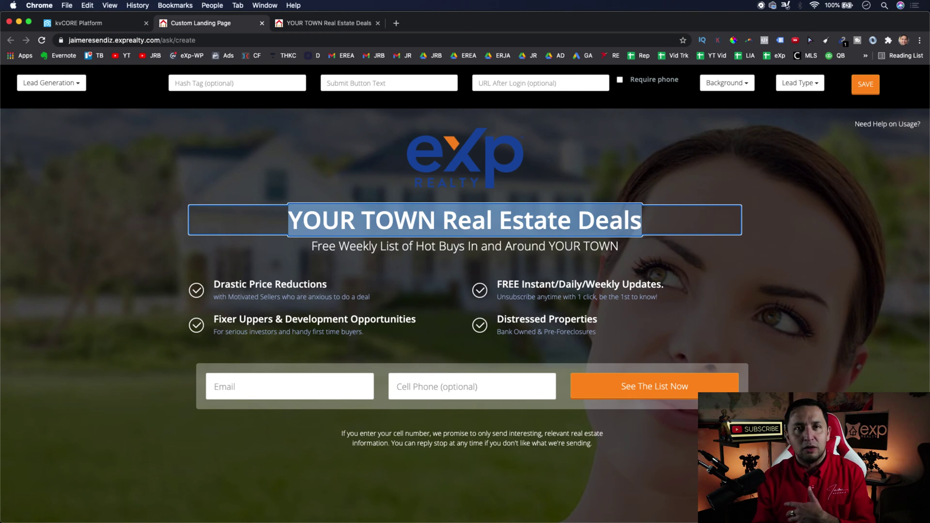
- Delete the Fixer Uppers, Distressed Properties, FREE Updates and Drastic Price Reductions bullets
{"action": "left_click", "coordinate": [289, 285]}
{"action": "left_click", "coordinate": [298, 315]}
{"action": "key", "text": "Delete"}
{"action": "left_click", "coordinate": [548, 327]}
{"action": "key", "text": "Delete"}
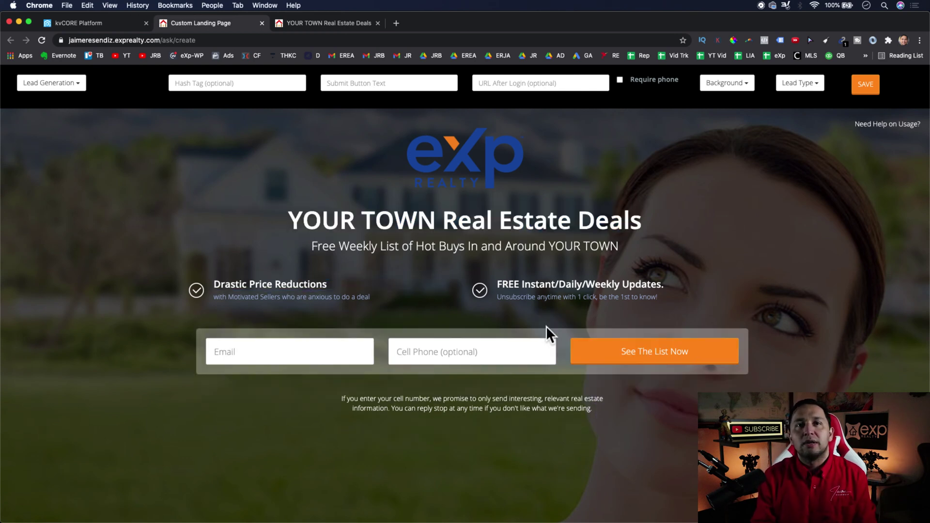
{"action": "left_click", "coordinate": [545, 298]}
{"action": "key", "text": "Delete"}
{"action": "left_click", "coordinate": [363, 296]}
{"action": "key", "text": "Delete"}
- Trim the headline to 'Real Estate Deals' by removing 'YOUR TOWN'
{"action": "left_click", "coordinate": [426, 226]}
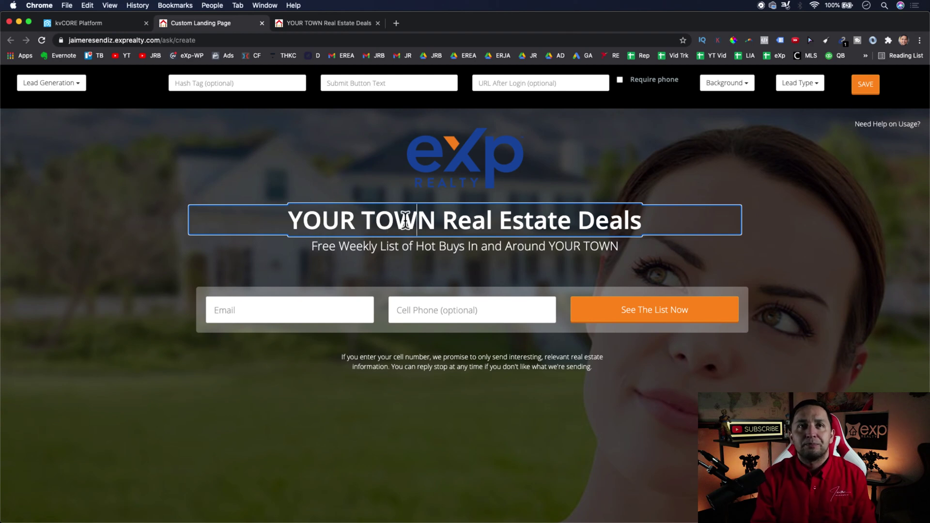
{"action": "left_click", "coordinate": [481, 219]}
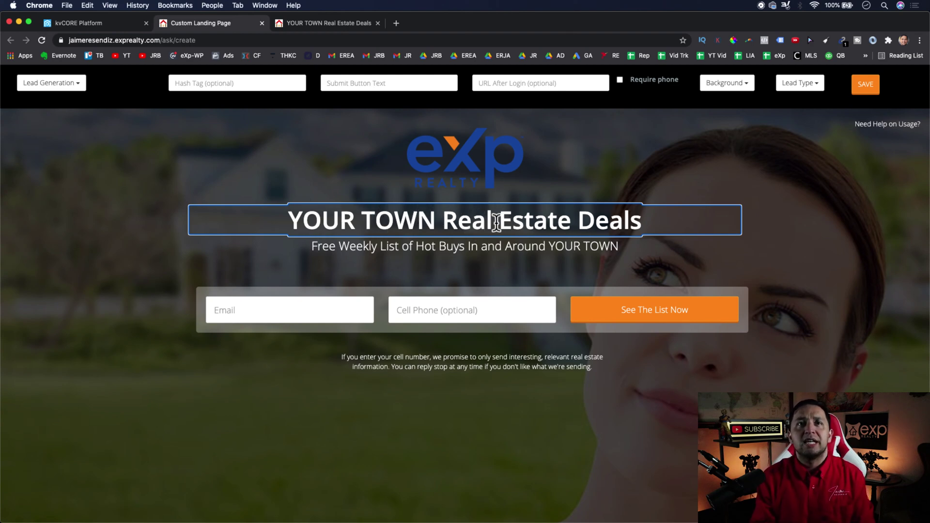
{"action": "left_click_drag", "start_coordinate": [437, 221], "coordinate": [302, 222]}
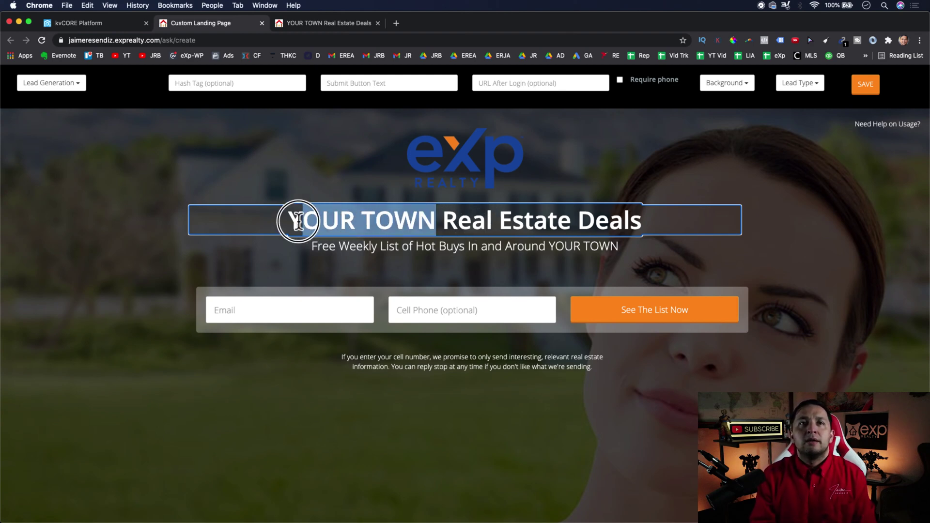
{"action": "key", "text": "BackSpace"}
{"action": "key", "text": "BackSpace"}
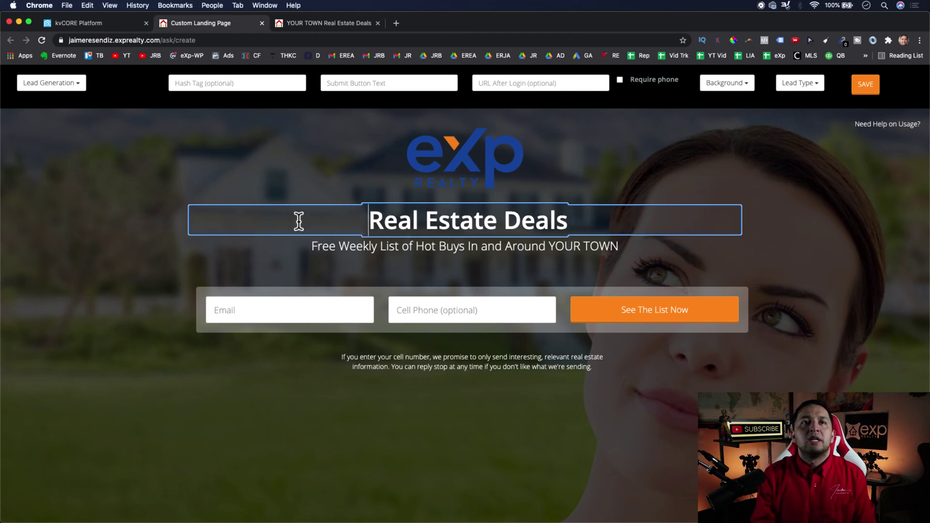
{"action": "key", "text": "BackSpace"}
{"action": "left_click", "coordinate": [337, 246]}
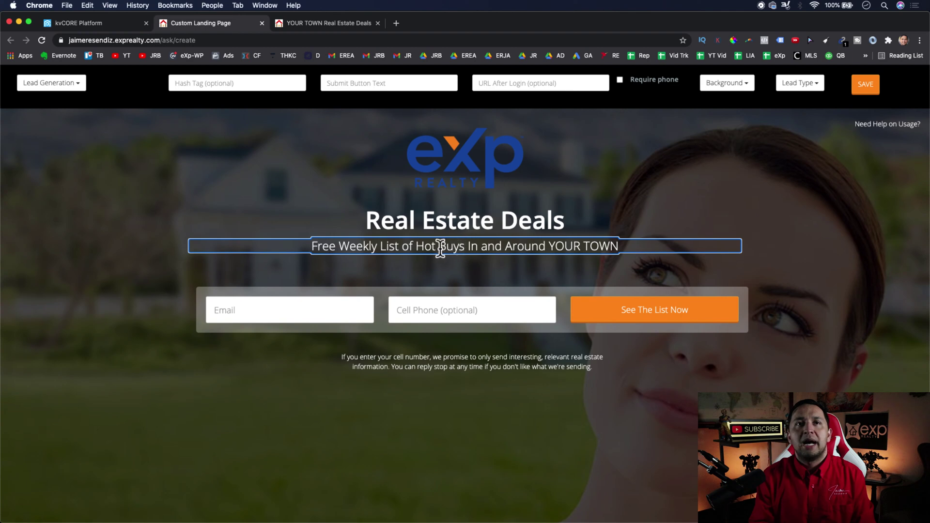
- Overwrite the cell-number disclaimer with 'I promise not to spam you. We respect your privacy.'
{"action": "left_click", "coordinate": [415, 366]}
{"action": "left_click_drag", "start_coordinate": [594, 366], "coordinate": [273, 352]}
{"action": "type", "text": "I p"}
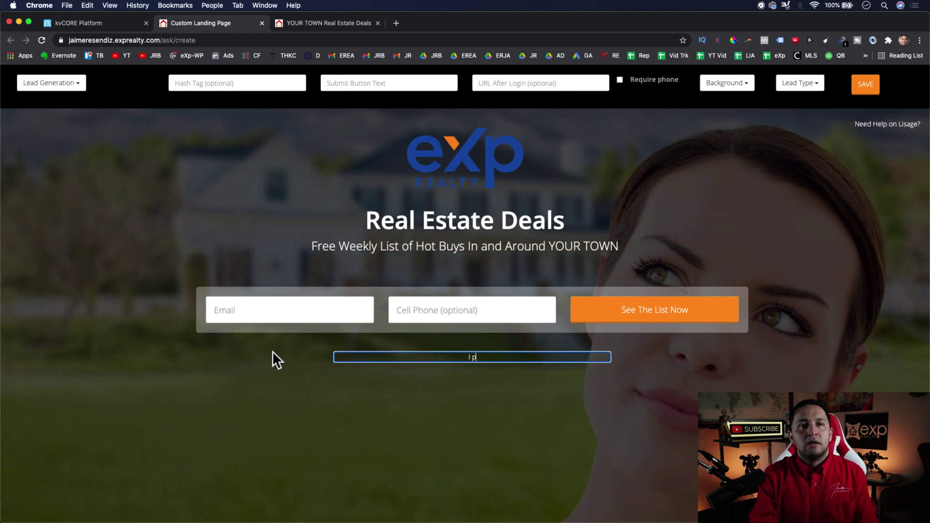
{"action": "type", "text": "rom"}
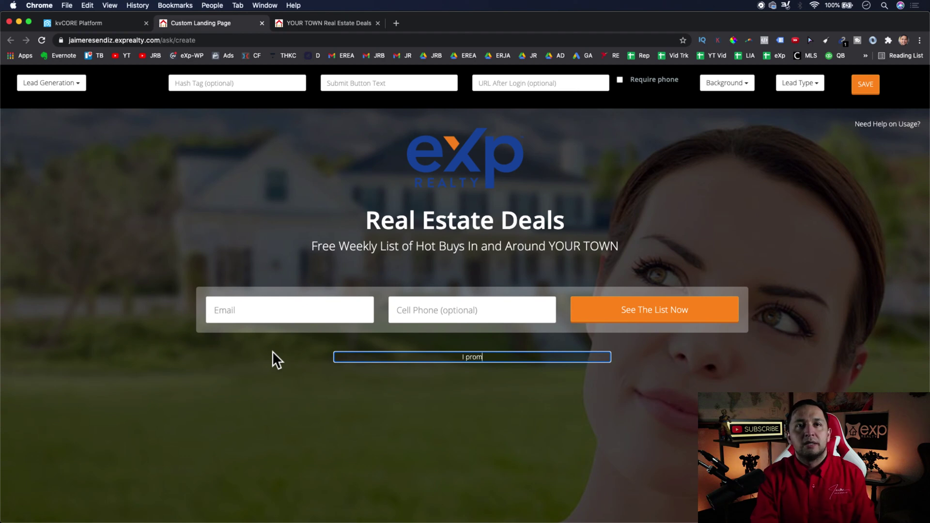
{"action": "type", "text": "ise not to spam "}
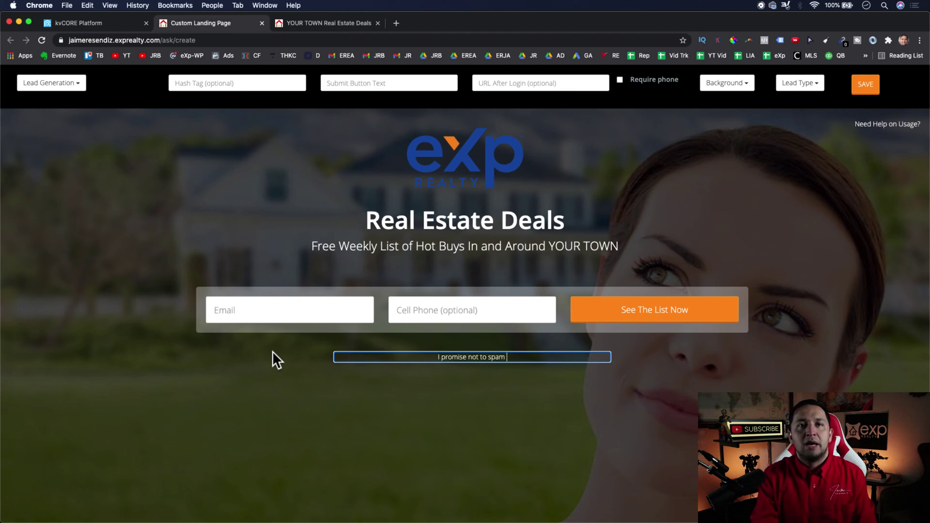
{"action": "type", "text": "you. We resp"}
{"action": "type", "text": "e"}
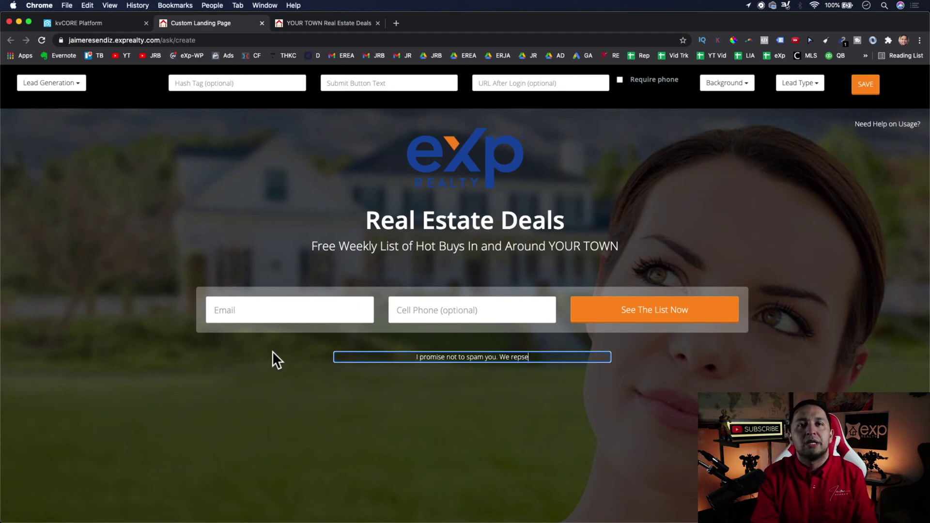
{"action": "type", "text": "ct y"}
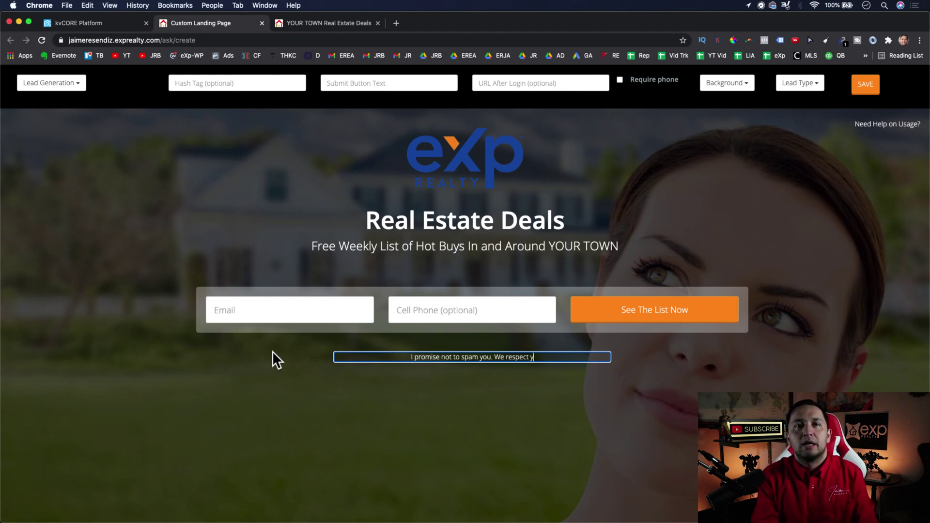
{"action": "type", "text": "our privacy."}
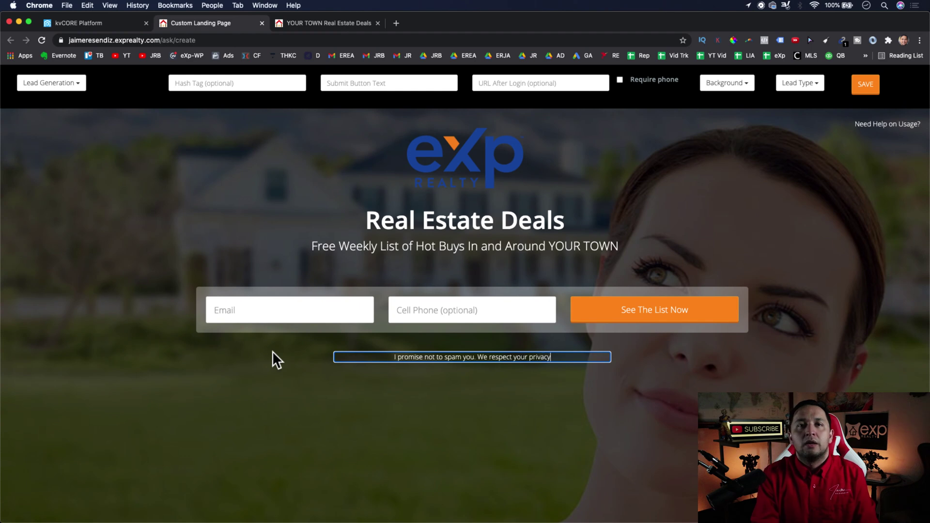
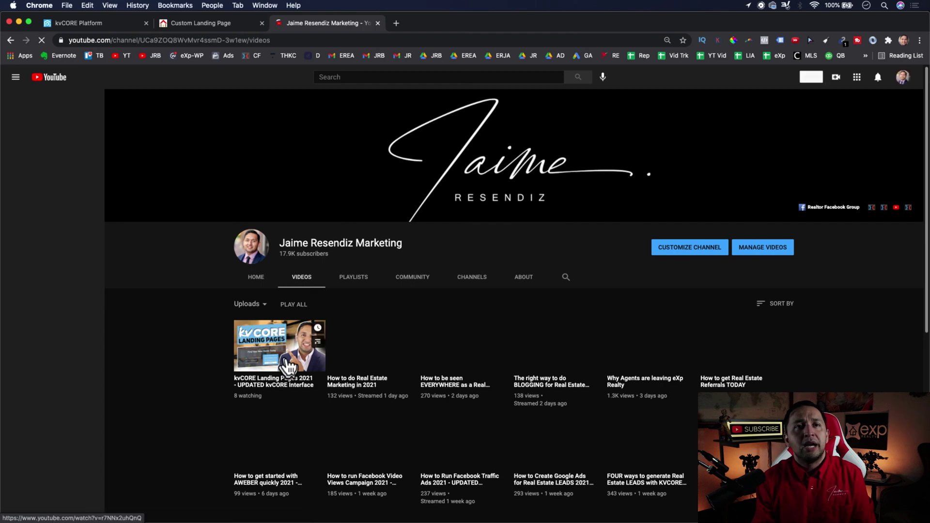
- Copy the video ID of 'How to do Real Estate Marketing in 2021' and return to kvCORE
{"action": "left_click", "coordinate": [367, 361]}
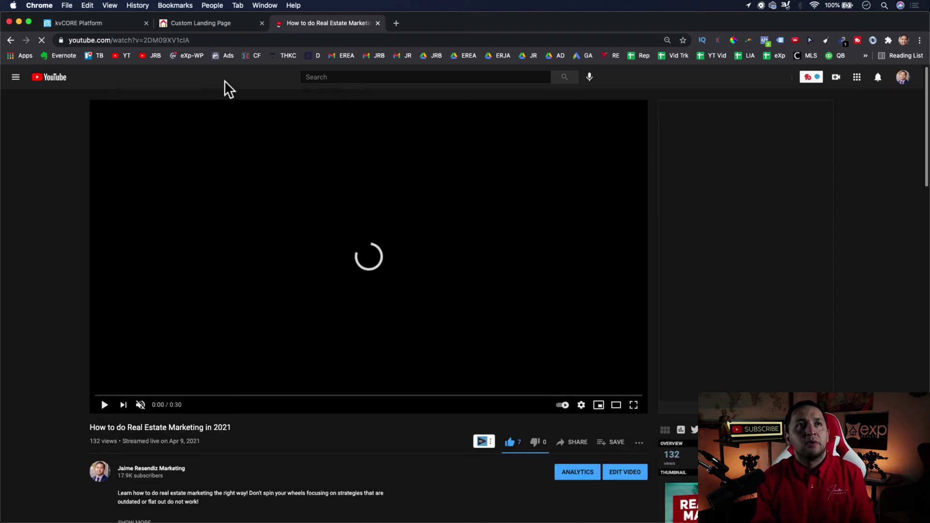
{"action": "left_click", "coordinate": [150, 40]}
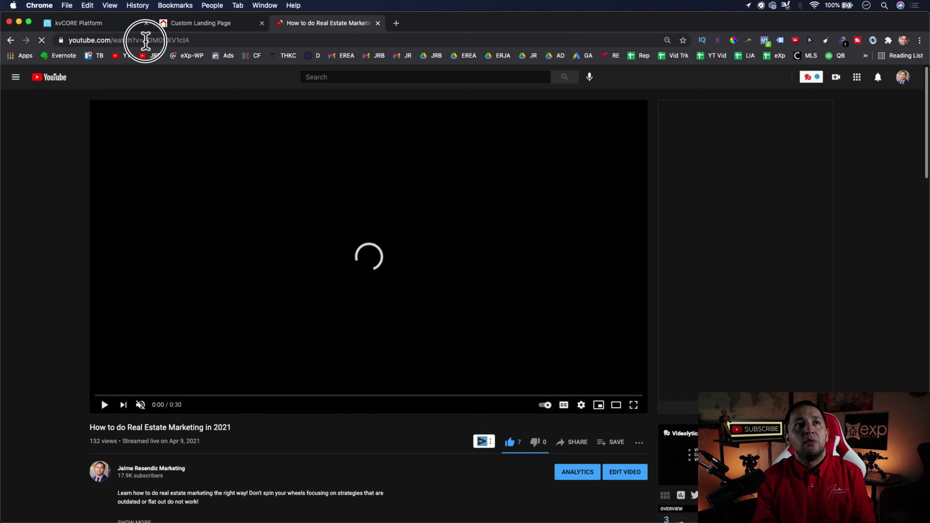
{"action": "double_click", "coordinate": [222, 40]}
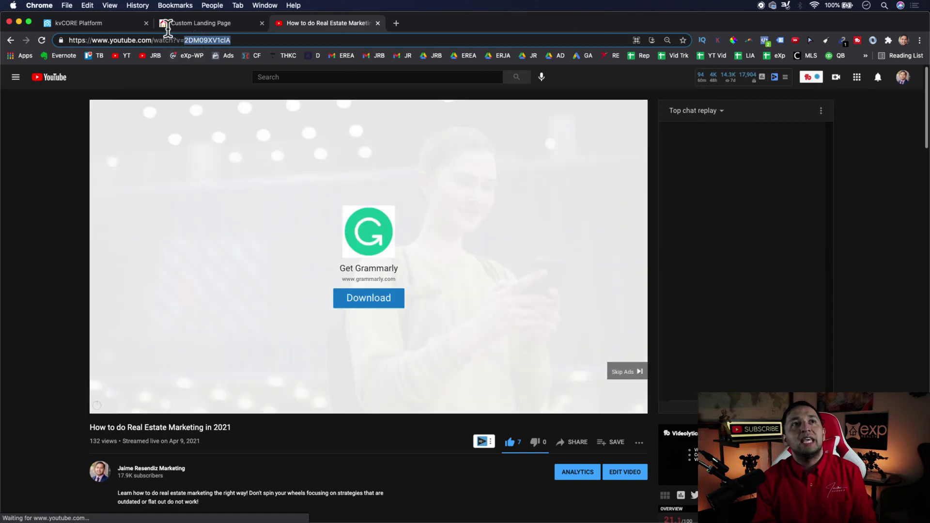
{"action": "left_click", "coordinate": [109, 22]}
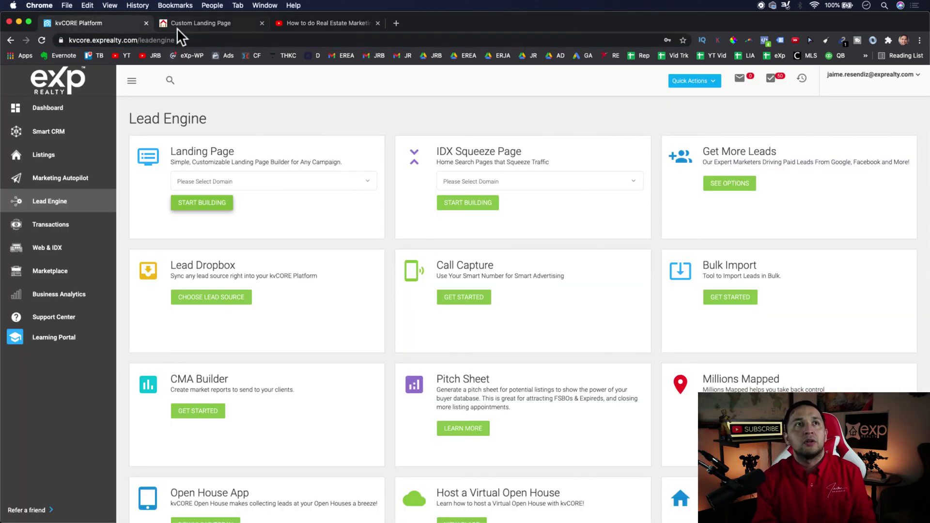
- Paste video ID 2DM09XV1clA into the custom landing page's YouTube ID field
{"action": "left_click", "coordinate": [194, 24]}
{"action": "left_click", "coordinate": [384, 316]}
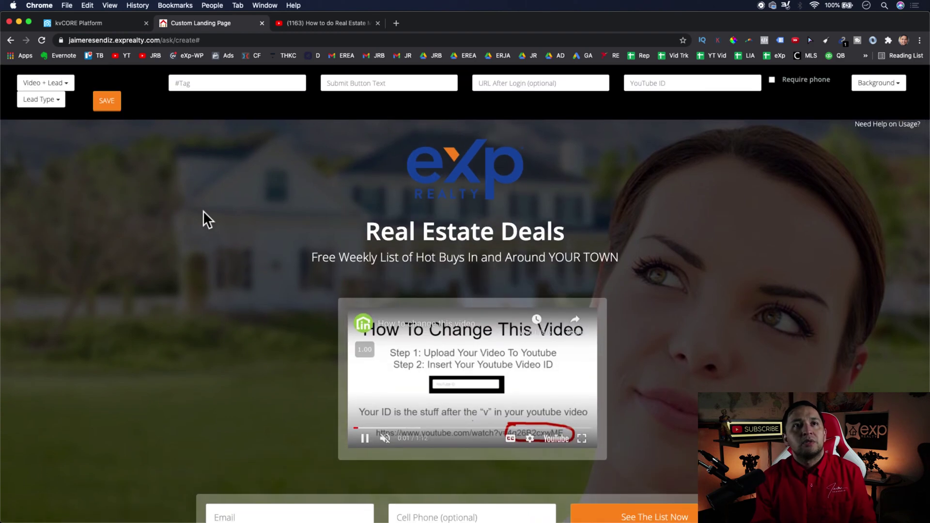
{"action": "left_click", "coordinate": [649, 83]}
{"action": "type", "text": "2DM09_V1clA"}
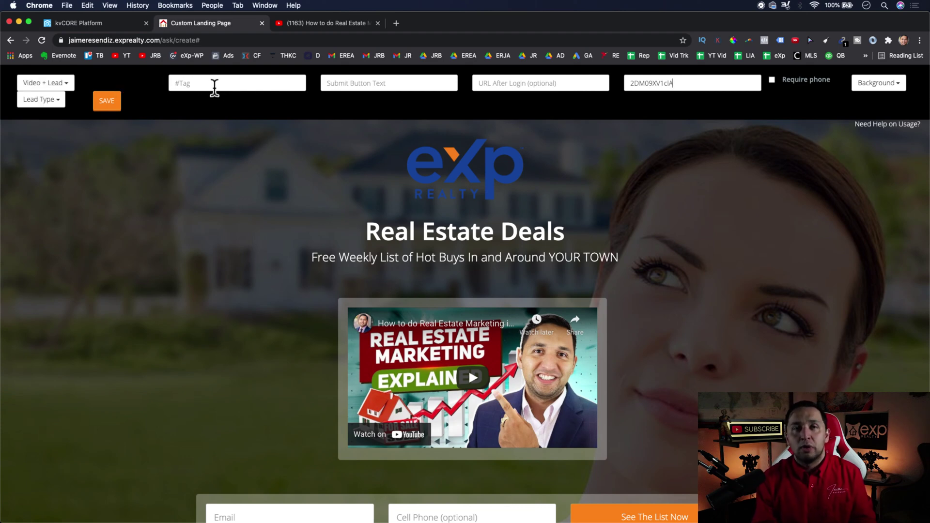
{"action": "left_click", "coordinate": [367, 84]}
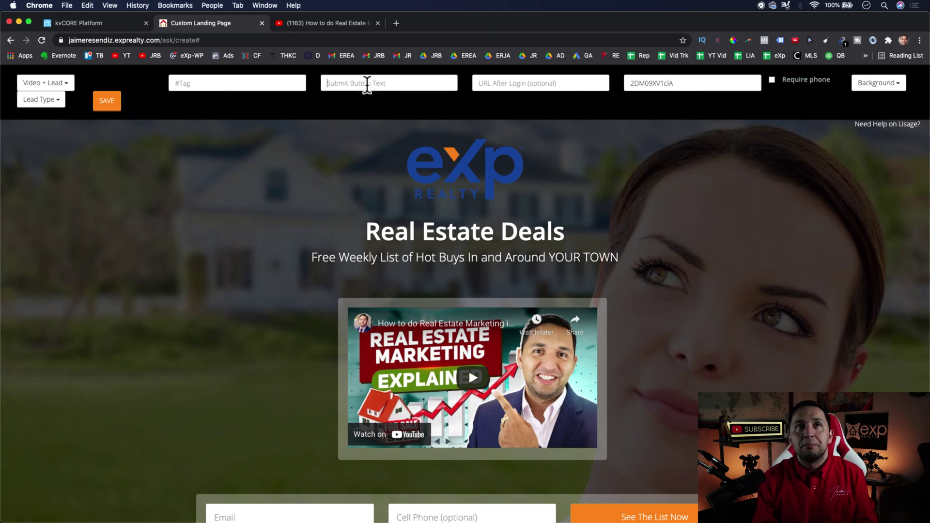
{"action": "scroll", "coordinate": [533, 262], "scroll_direction": "down", "scroll_amount": 5}
{"action": "scroll", "coordinate": [650, 317], "scroll_direction": "up", "scroll_amount": 3}
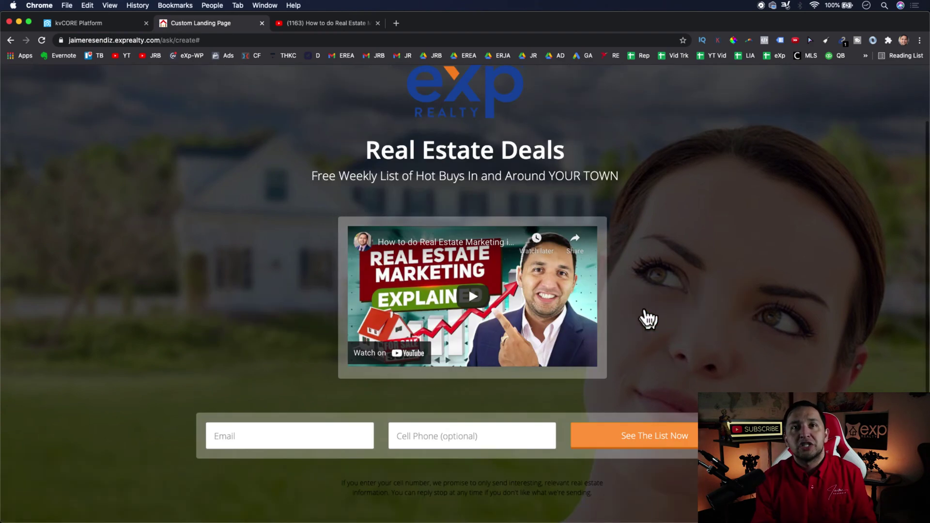
{"action": "scroll", "coordinate": [649, 318], "scroll_direction": "up", "scroll_amount": 2}
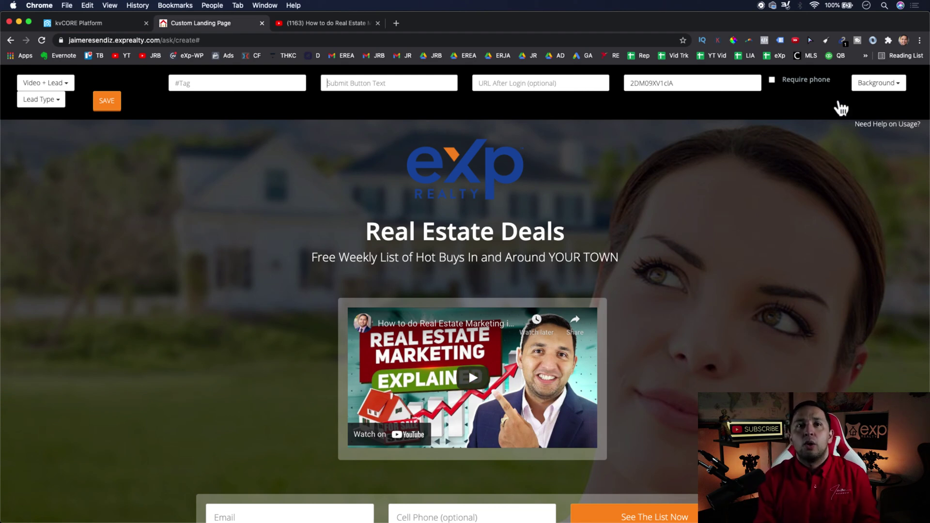
- Try the Land background, then set the landing page background to Open House
{"action": "left_click", "coordinate": [878, 83]}
{"action": "left_click", "coordinate": [890, 317]}
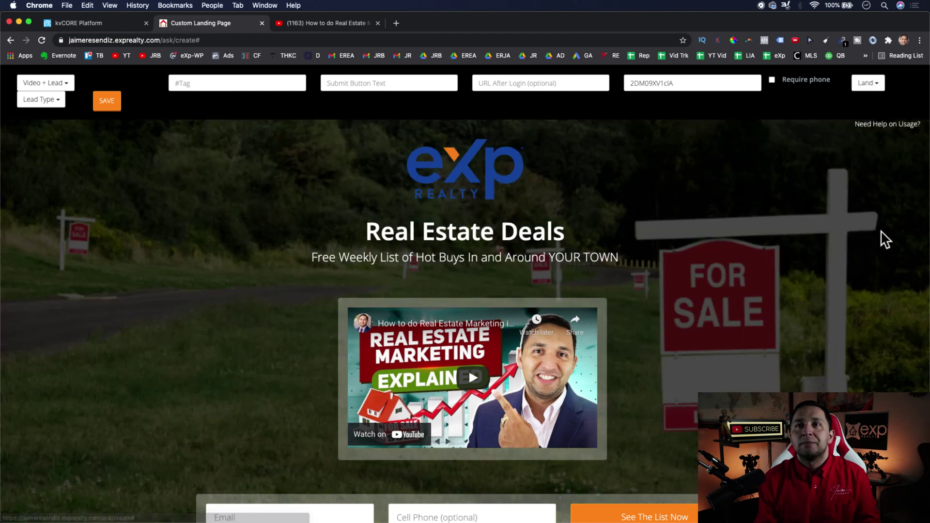
{"action": "left_click", "coordinate": [879, 84]}
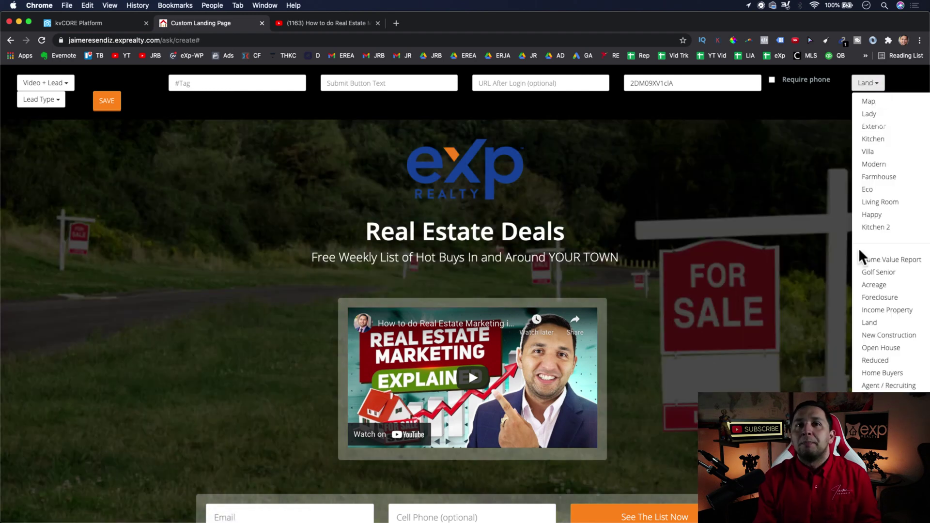
{"action": "left_click", "coordinate": [879, 348]}
{"action": "scroll", "coordinate": [731, 263], "scroll_direction": "down", "scroll_amount": 5}
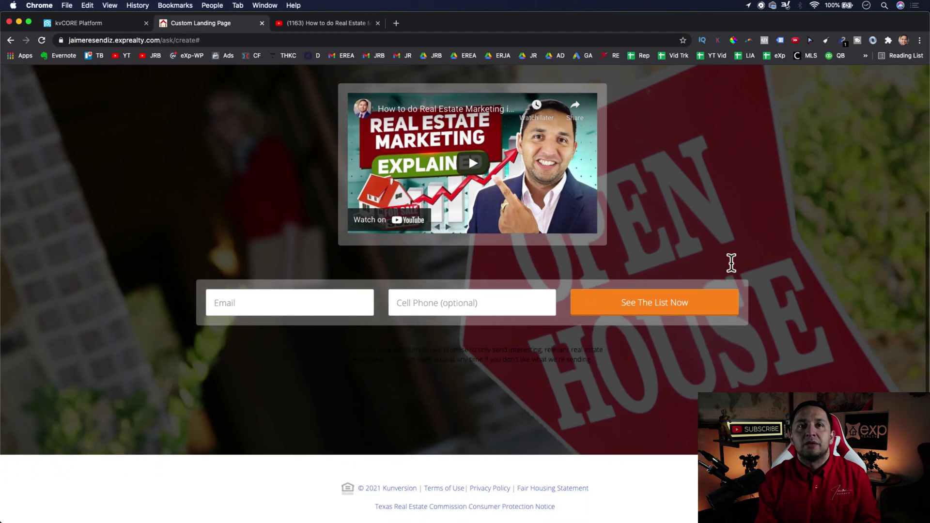
{"action": "scroll", "coordinate": [731, 263], "scroll_direction": "up", "scroll_amount": 5}
{"action": "left_click", "coordinate": [41, 86]}
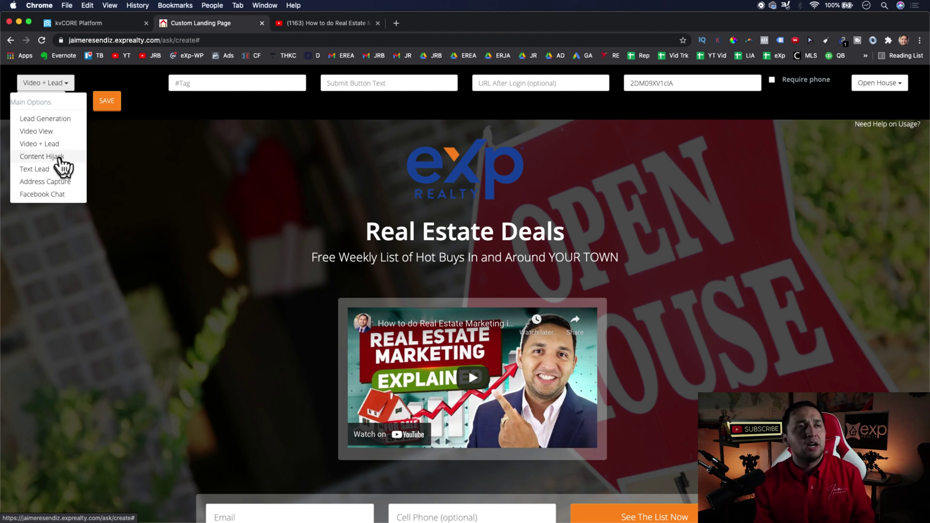
- Switch the landing page to Content Hijack mode and save it, dismissing the warning
{"action": "left_click", "coordinate": [61, 157]}
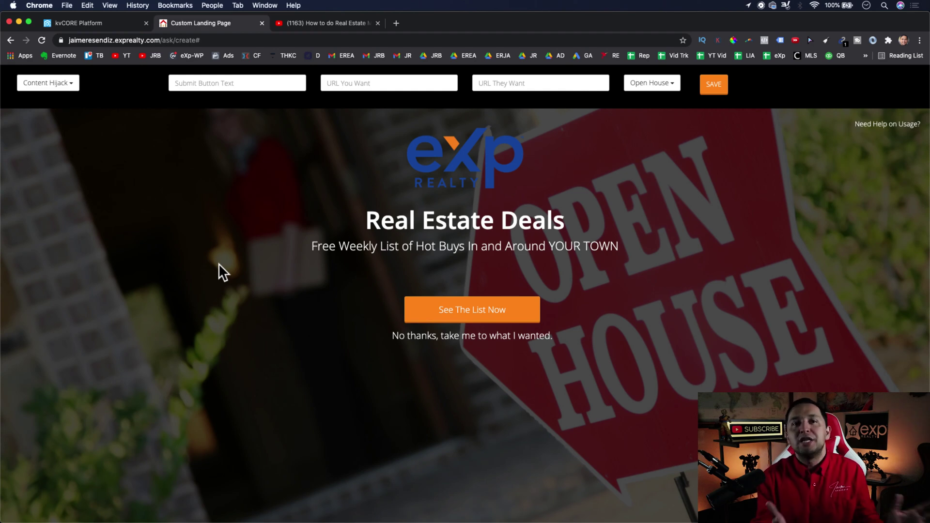
{"action": "left_click", "coordinate": [716, 91]}
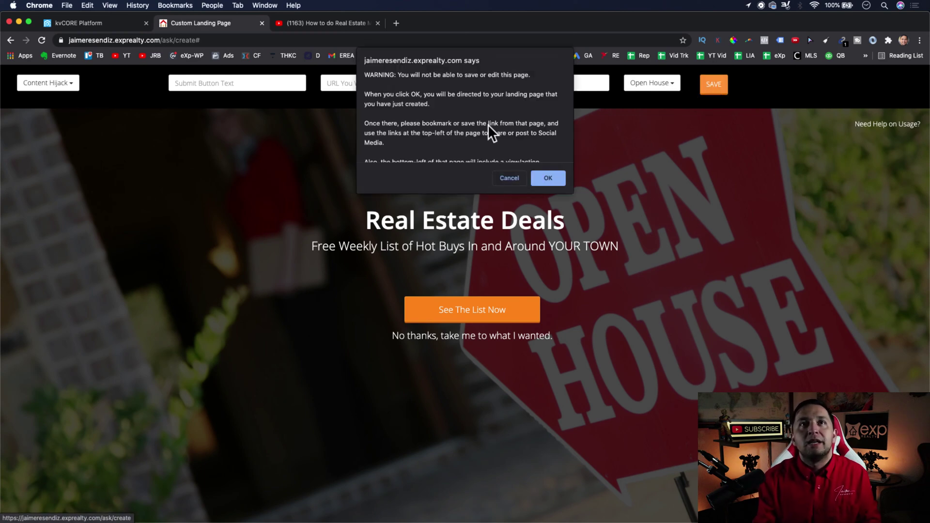
{"action": "left_click", "coordinate": [551, 182]}
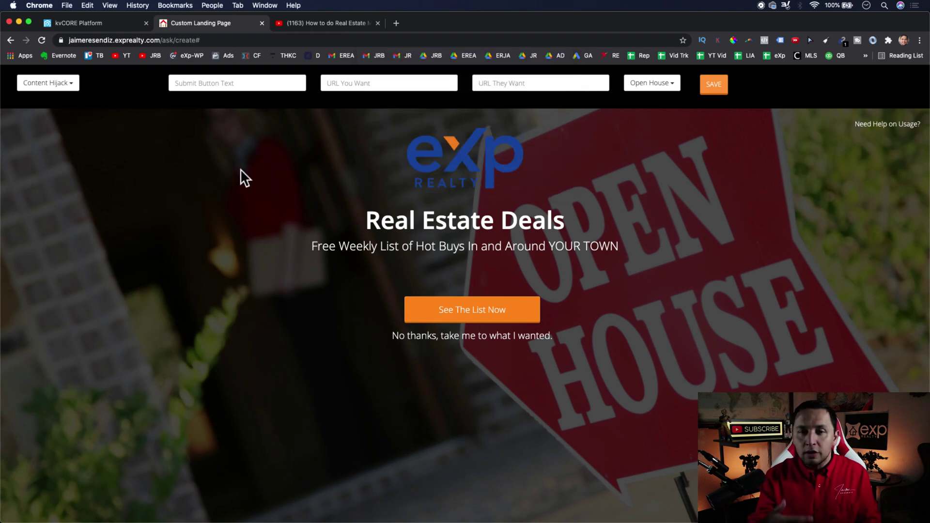
{"action": "left_click", "coordinate": [55, 83]}
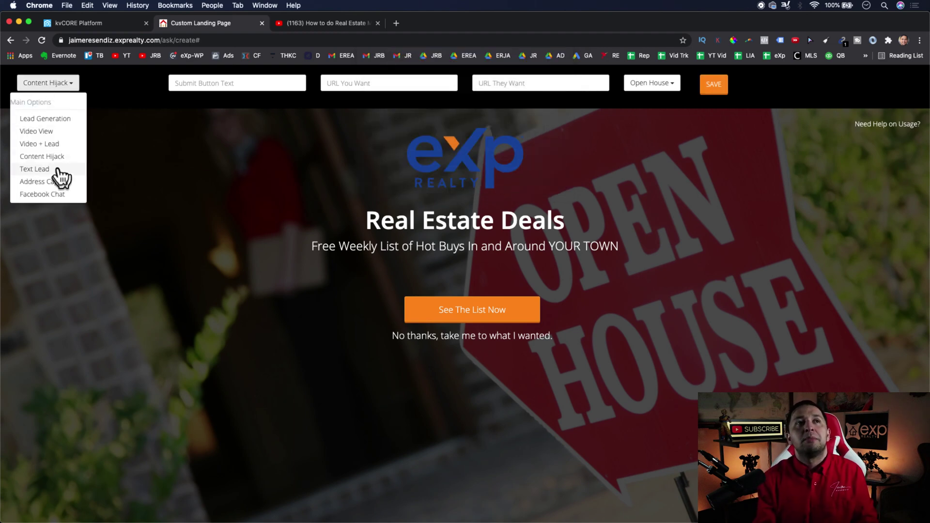
- Set the page type to Text Lead, then go to the kvCORE Lead Engine page
{"action": "left_click", "coordinate": [34, 170]}
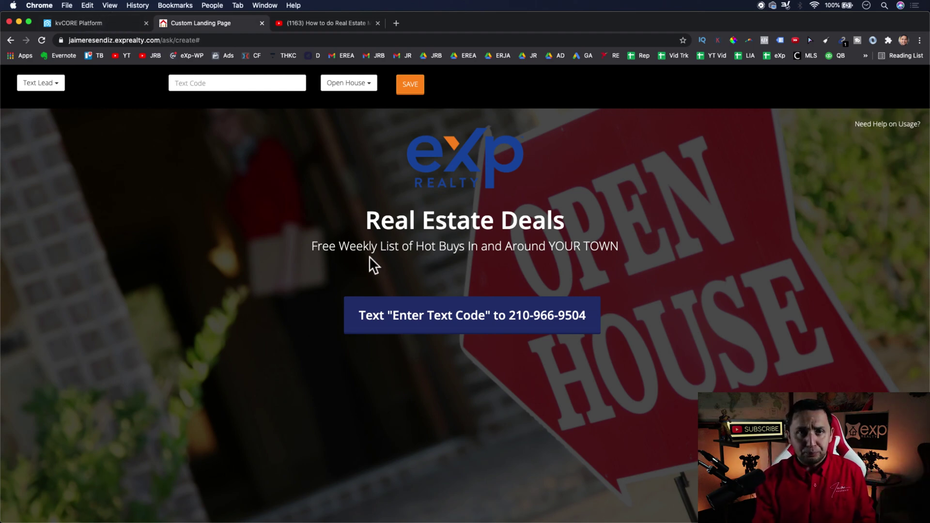
{"action": "left_click", "coordinate": [87, 23]}
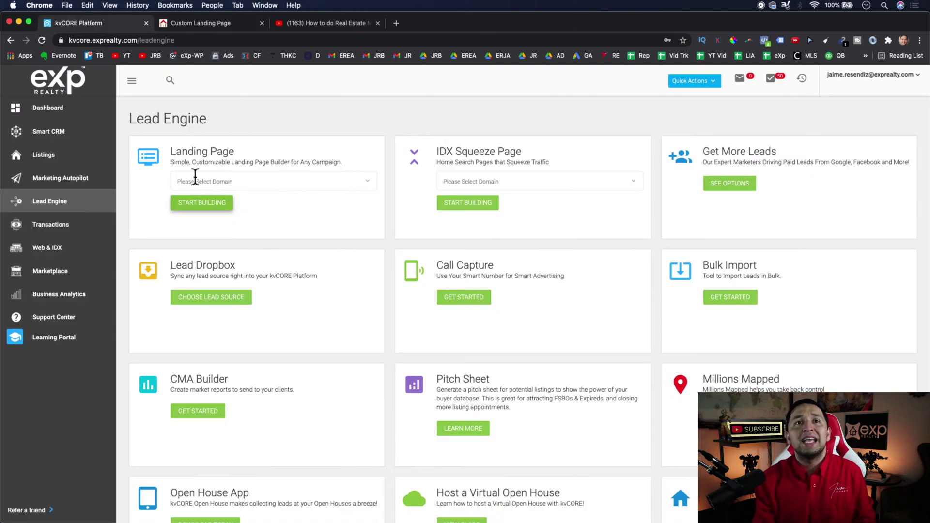
- Check the Call Capture smart number settings, then return to the Text Lead page's Text Code field
{"action": "left_click", "coordinate": [458, 300]}
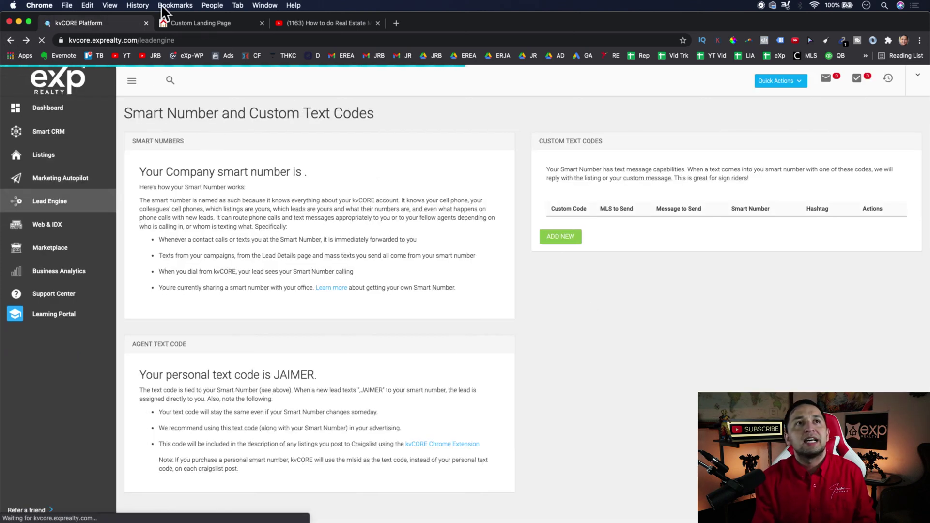
{"action": "left_click", "coordinate": [194, 23]}
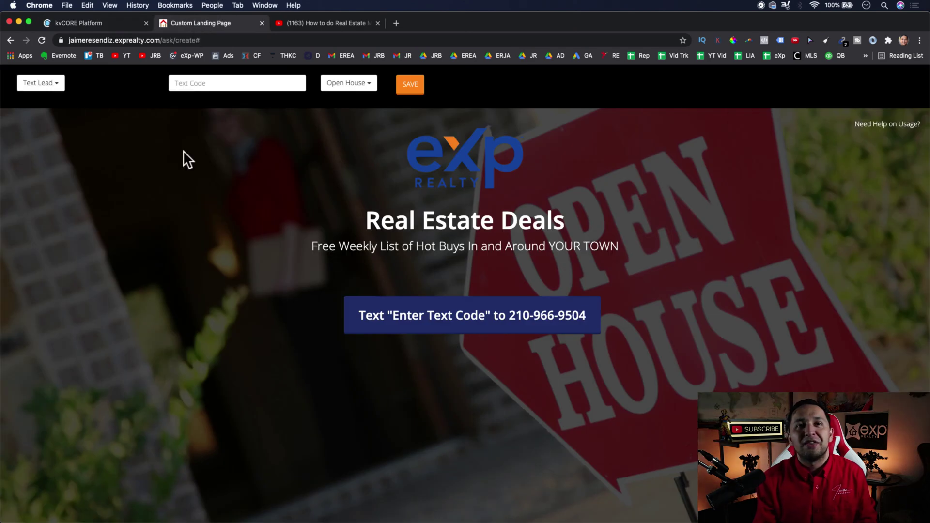
{"action": "left_click", "coordinate": [86, 25]}
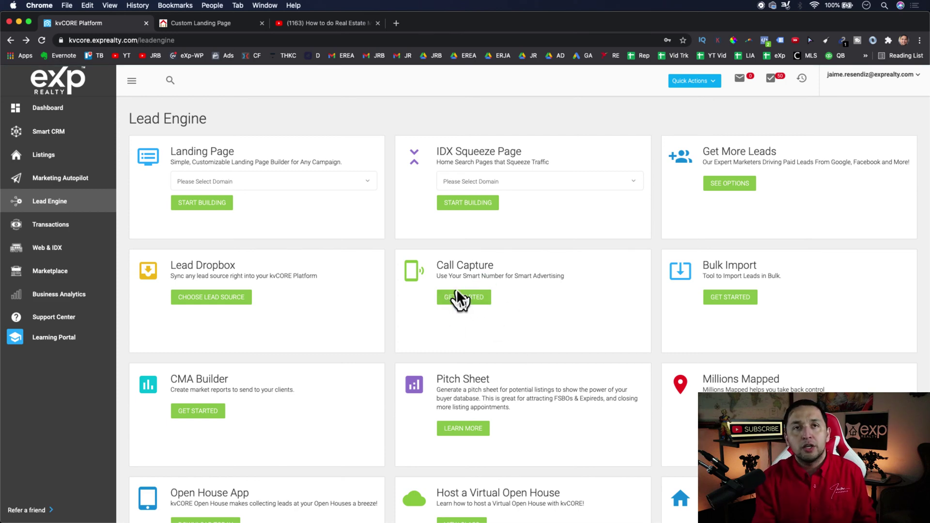
{"action": "left_click", "coordinate": [214, 23]}
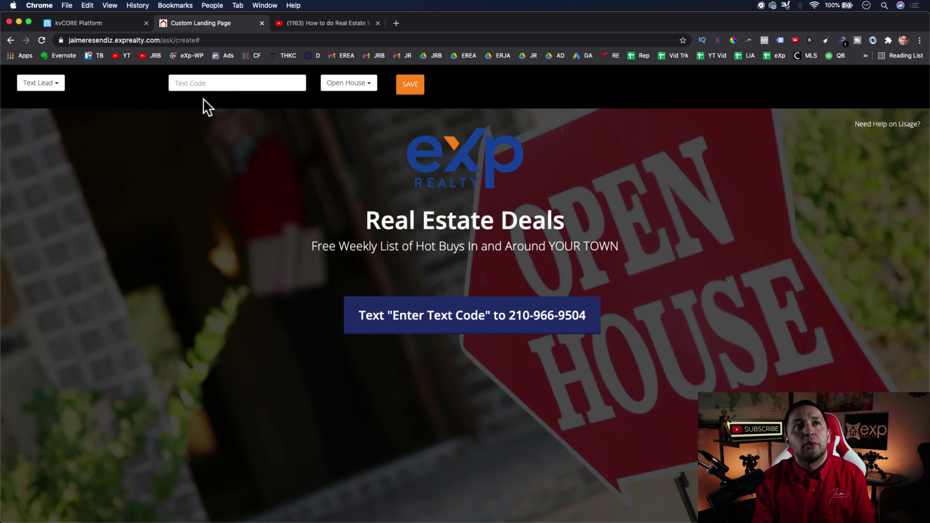
{"action": "left_click", "coordinate": [190, 87]}
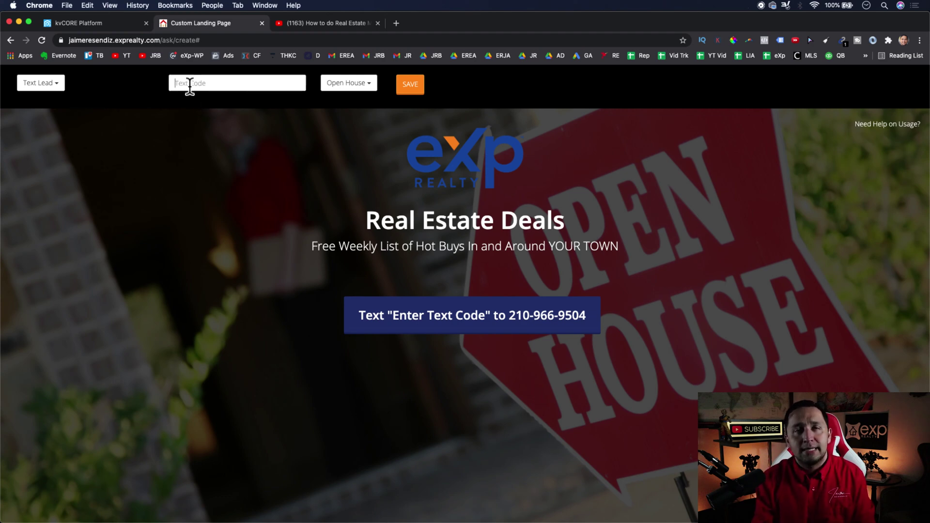
- Glance at the Lead Engine page, then open the Text Lead page-type list
{"action": "left_click", "coordinate": [125, 23]}
{"action": "left_click", "coordinate": [202, 21]}
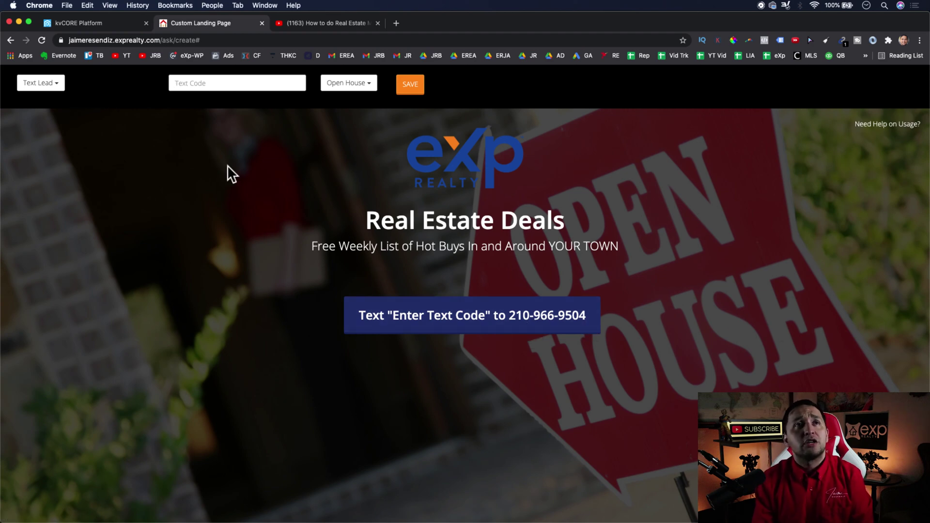
{"action": "left_click", "coordinate": [38, 82]}
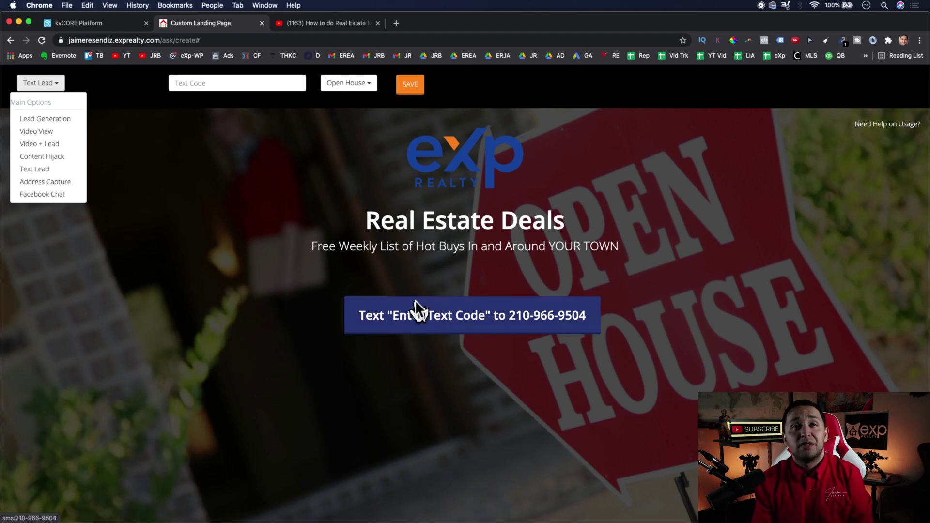
- Switch the page to Address Capture mode, try its address field, and save
{"action": "left_click", "coordinate": [38, 182]}
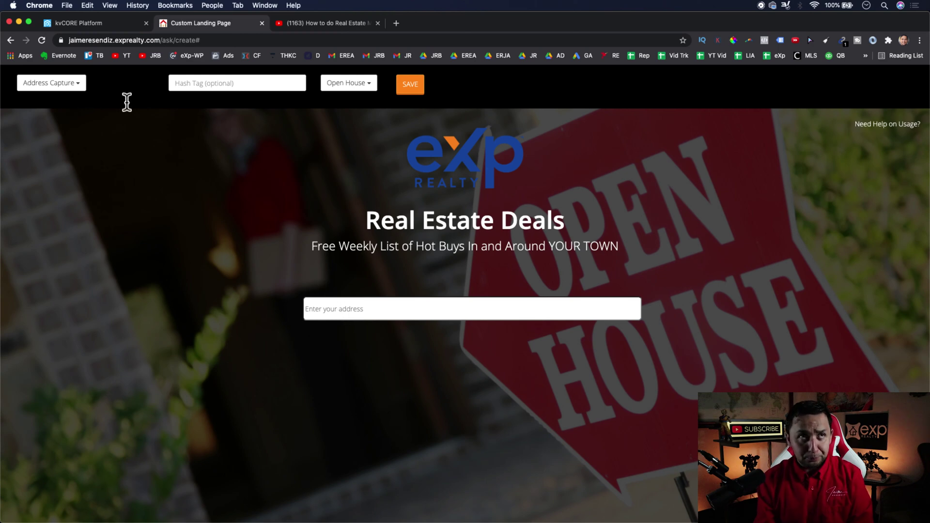
{"action": "left_click", "coordinate": [337, 310]}
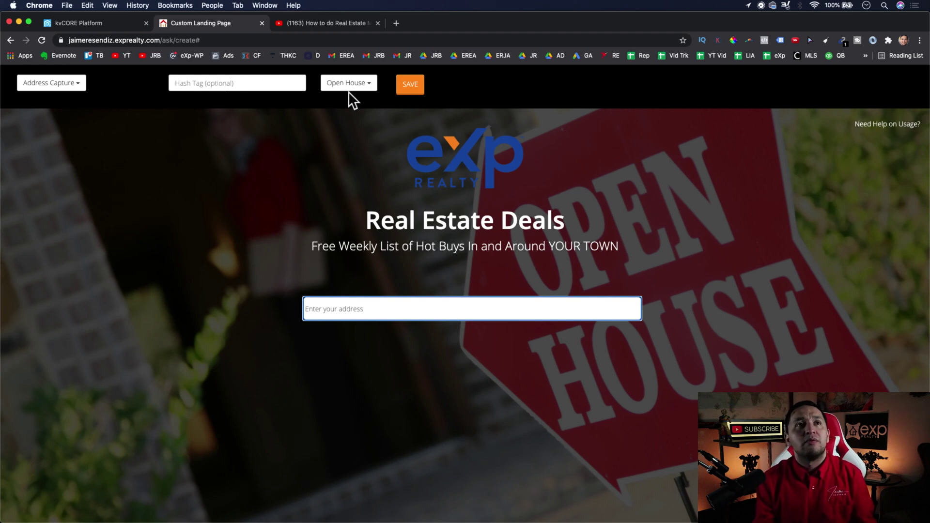
{"action": "left_click", "coordinate": [402, 89]}
- Accept the save warning and load the published page's URL in a new incognito window
{"action": "left_click", "coordinate": [545, 178]}
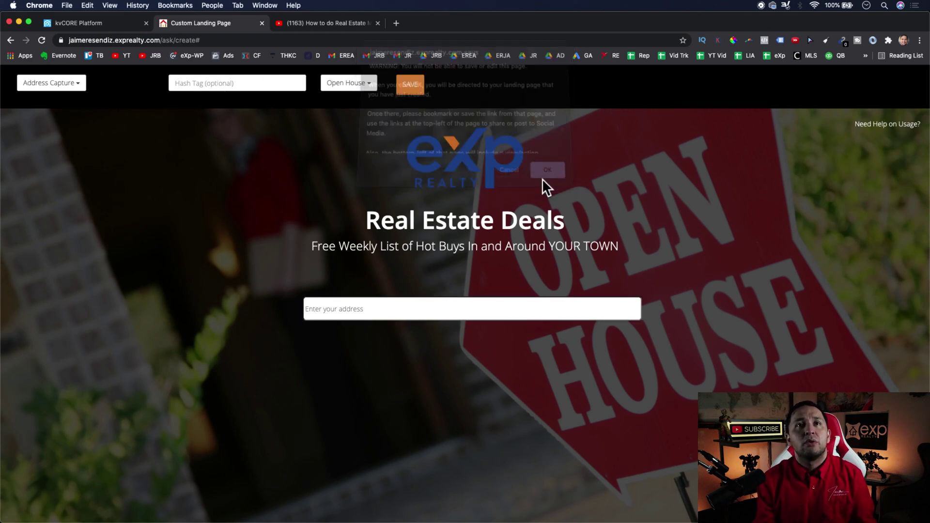
{"action": "left_click", "coordinate": [230, 40]}
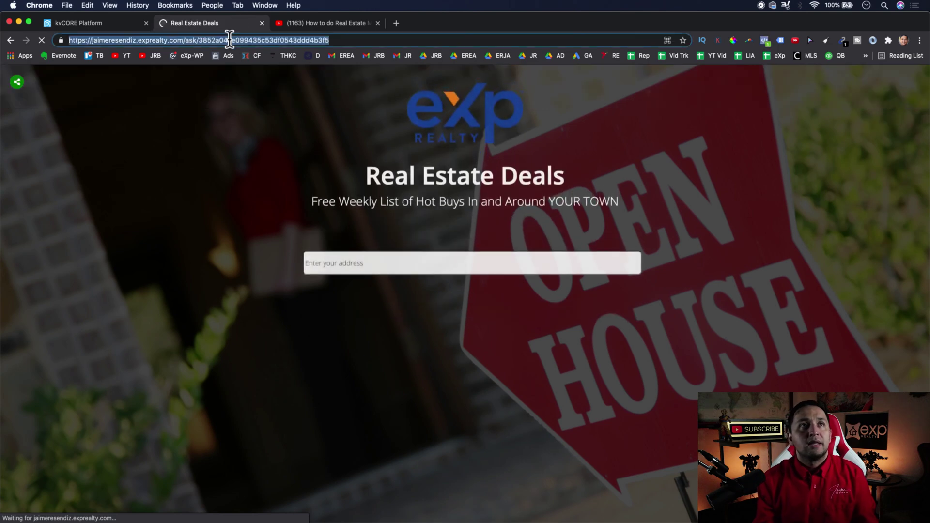
{"action": "key", "text": "super+c"}
{"action": "key", "text": "super+shift+n"}
{"action": "key", "text": "super+v"}
{"action": "key", "text": "Return"}
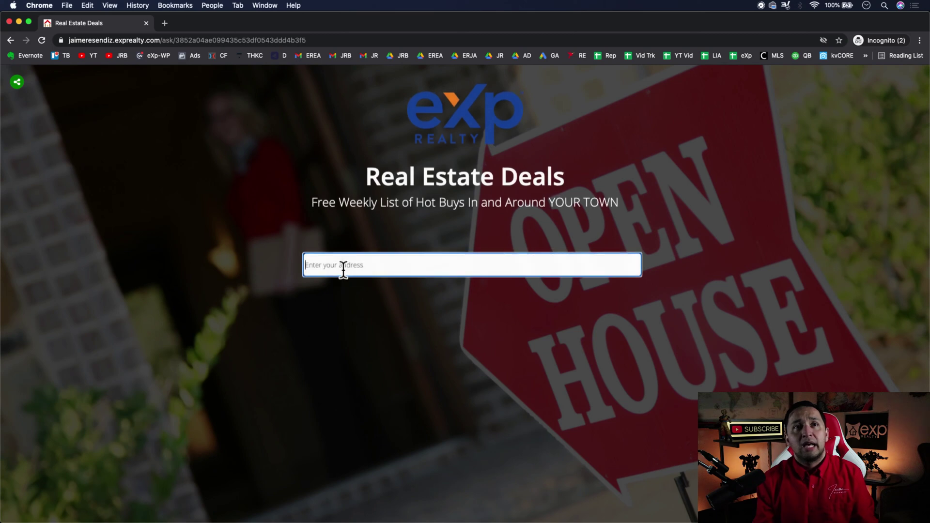
- Test the page with a suggested address and an email, then return to the main window
{"action": "left_click", "coordinate": [343, 267]}
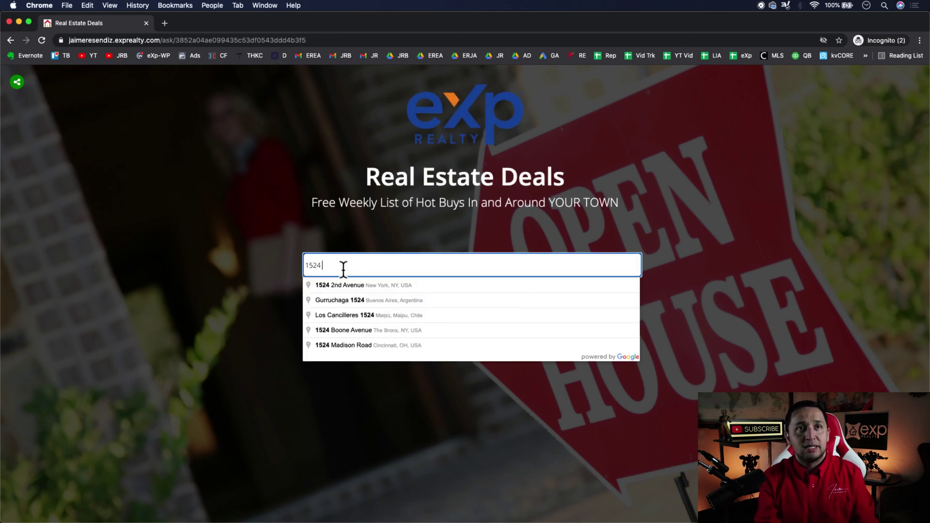
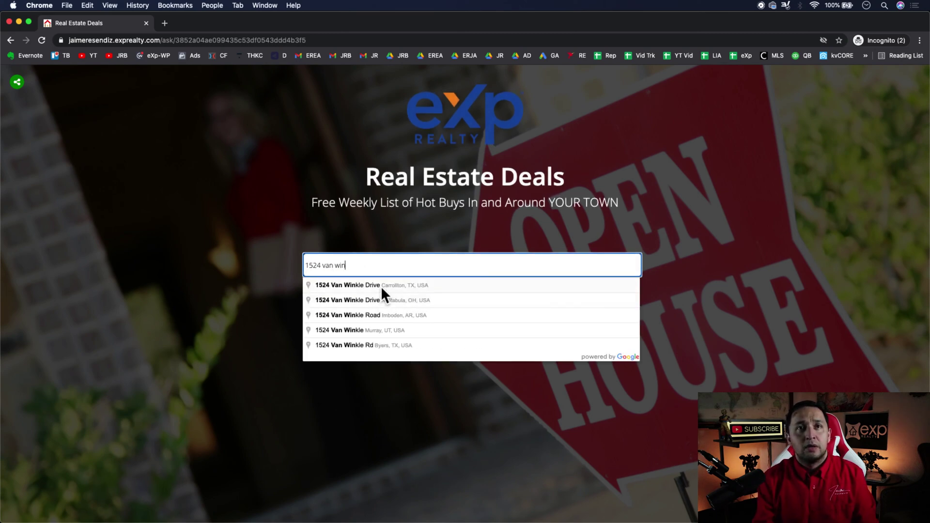
{"action": "left_click", "coordinate": [380, 286]}
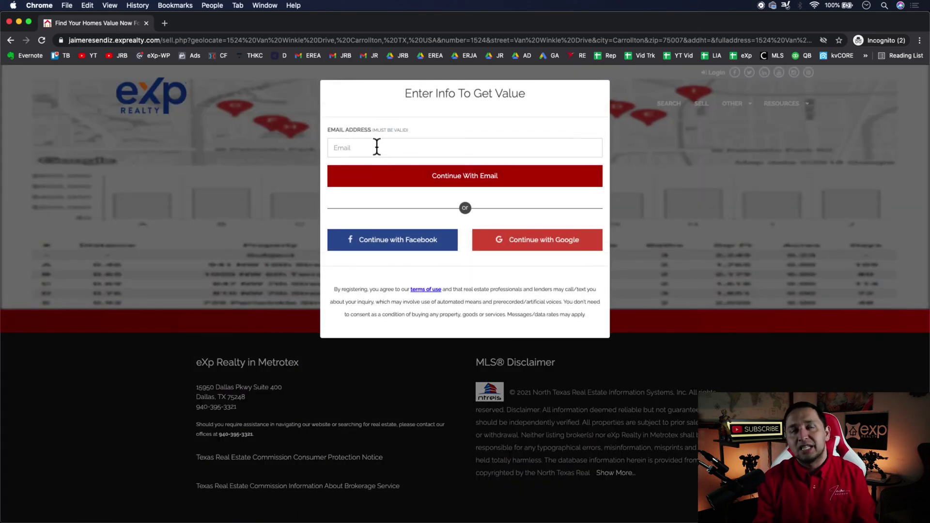
{"action": "left_click", "coordinate": [377, 147]}
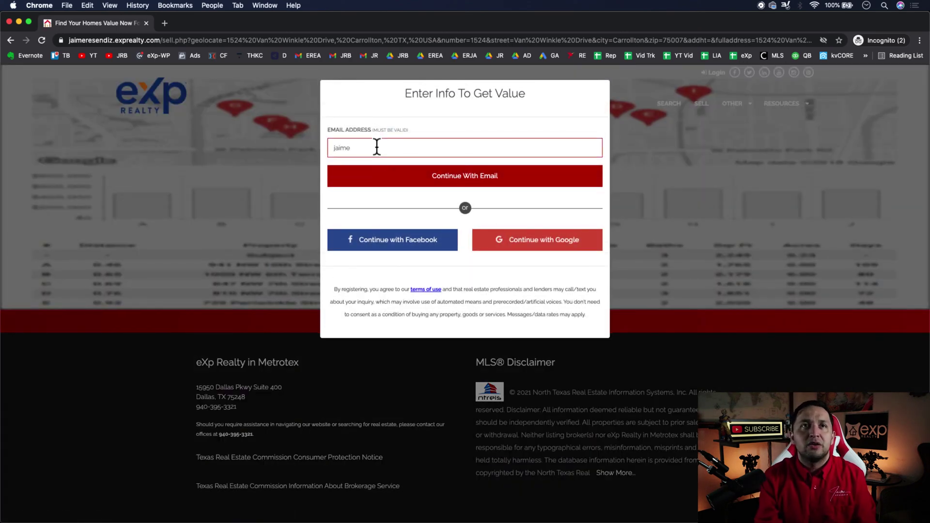
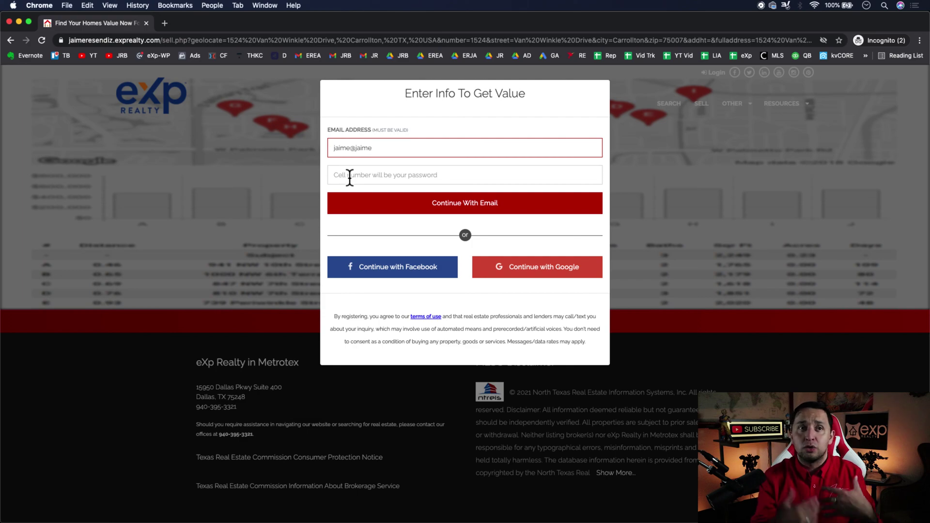
{"action": "key", "text": "ctrl+Up"}
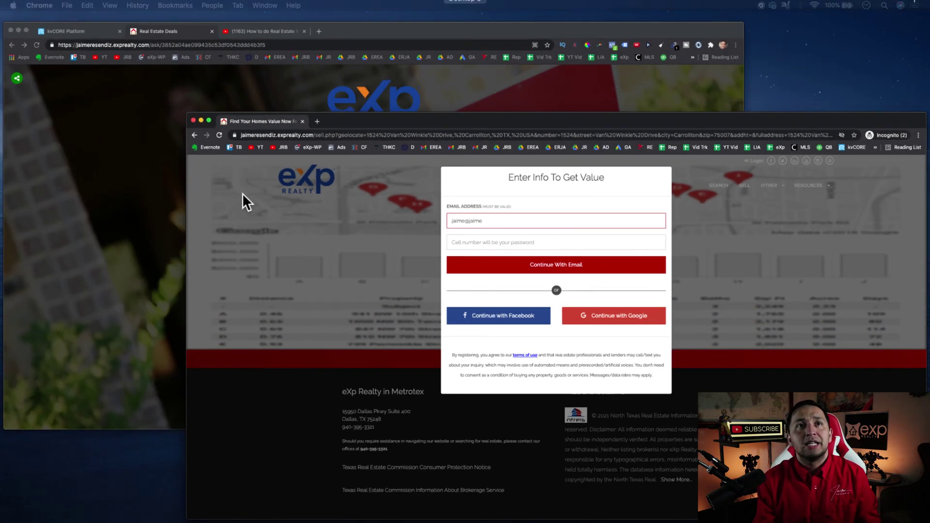
{"action": "left_click", "coordinate": [290, 236]}
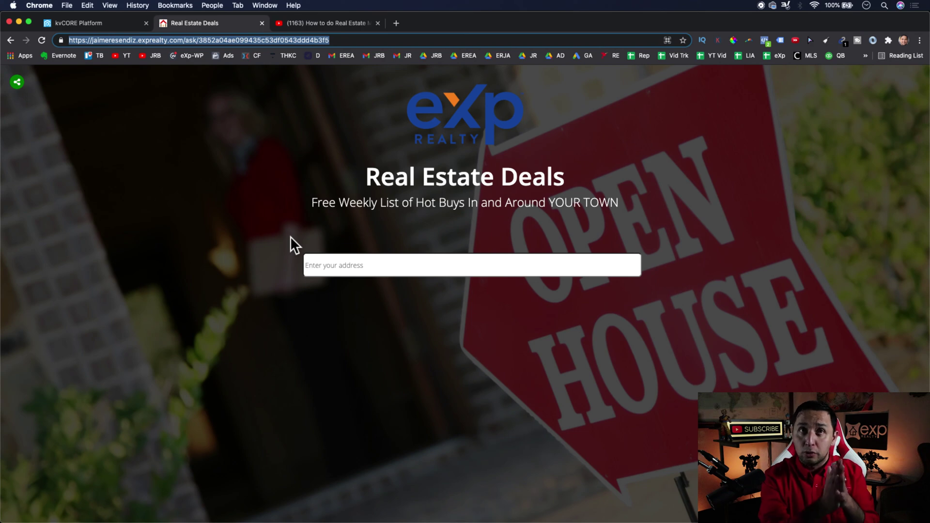
- Go back from the Real Estate Deals tab to the builder and open the Lead Generation type list
{"action": "left_click", "coordinate": [103, 17]}
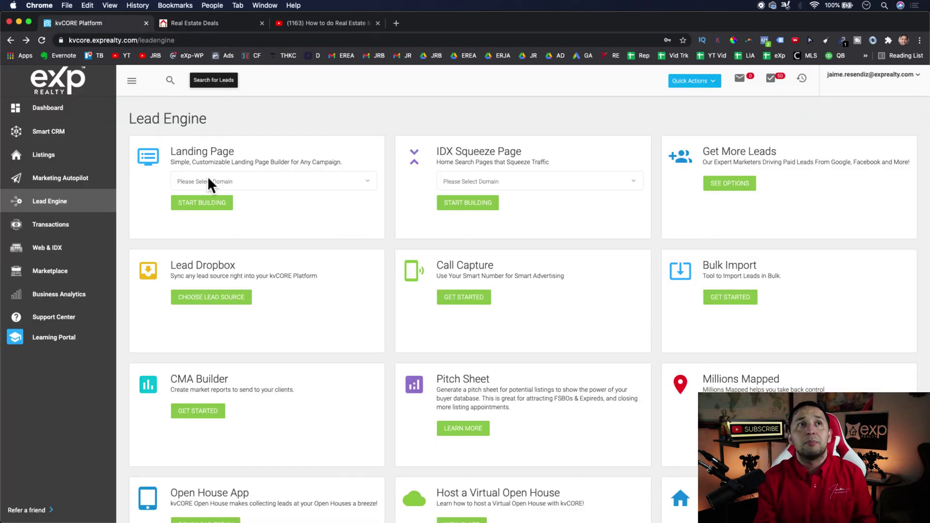
{"action": "left_click", "coordinate": [207, 25]}
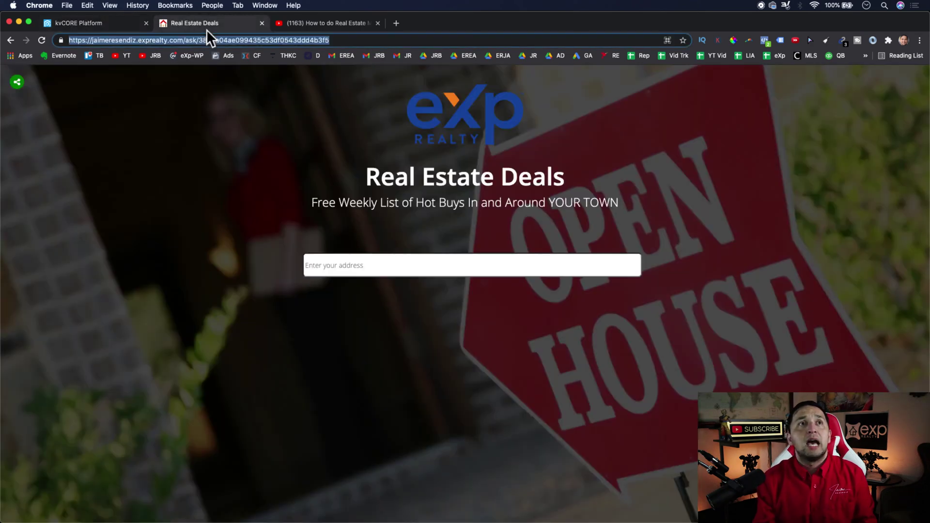
{"action": "left_click", "coordinate": [10, 40]}
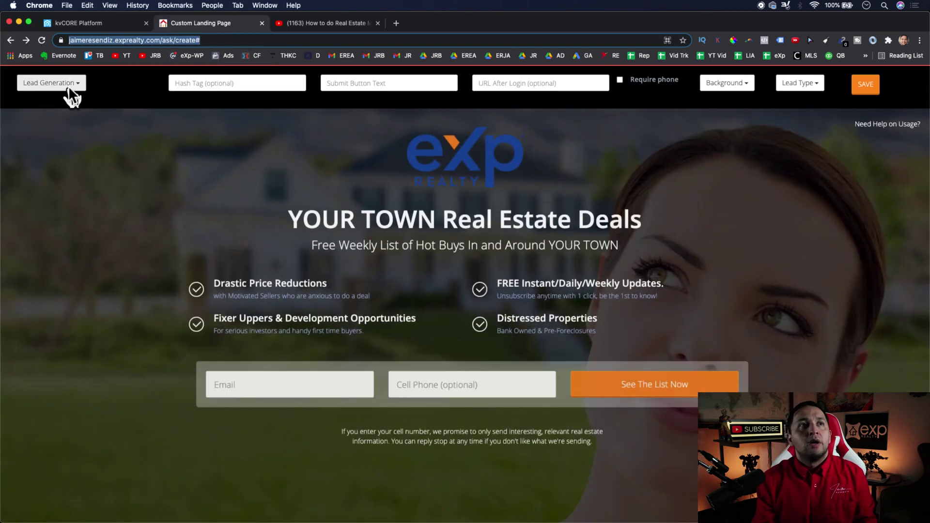
{"action": "left_click", "coordinate": [68, 85]}
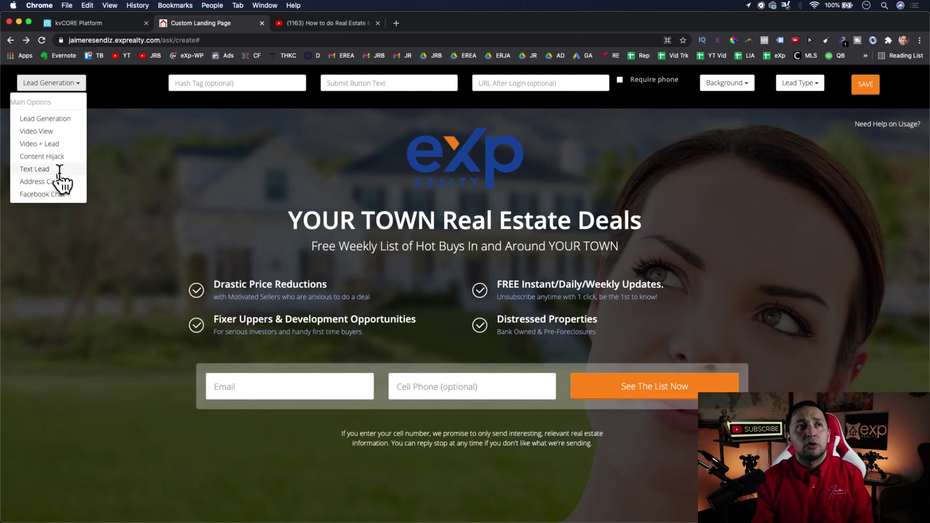
- Switch the page to Facebook Chat mode and delete the Fixer Uppers and Distressed Properties items
{"action": "left_click", "coordinate": [37, 196]}
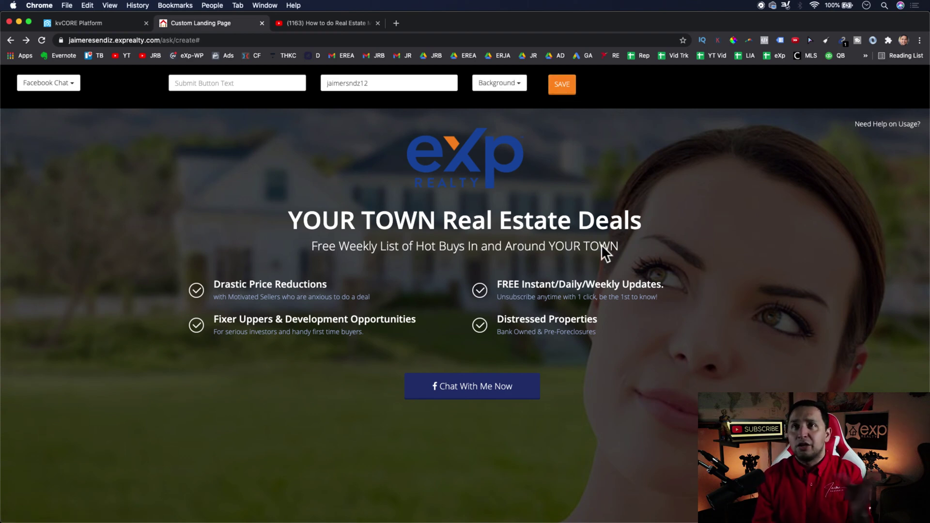
{"action": "left_click", "coordinate": [453, 232]}
{"action": "left_click", "coordinate": [357, 314]}
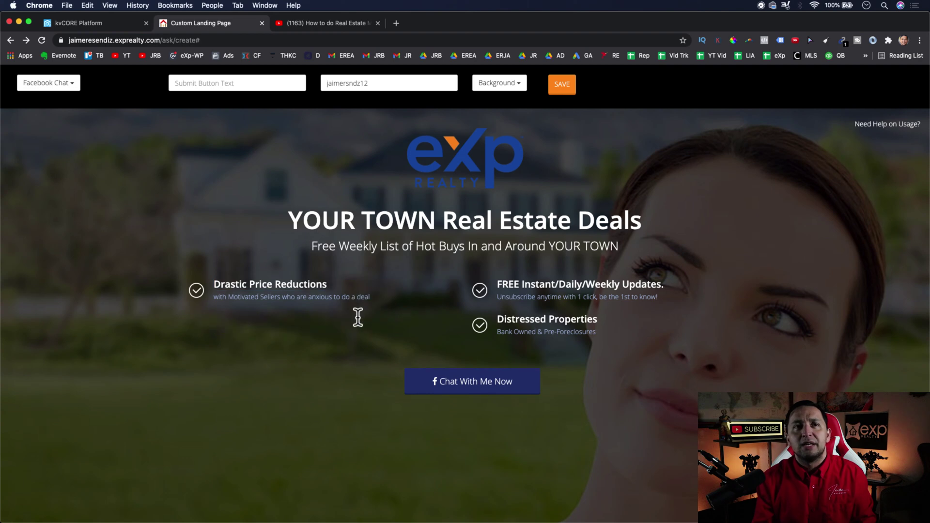
{"action": "left_click", "coordinate": [547, 319]}
{"action": "key", "text": "BackSpace"}
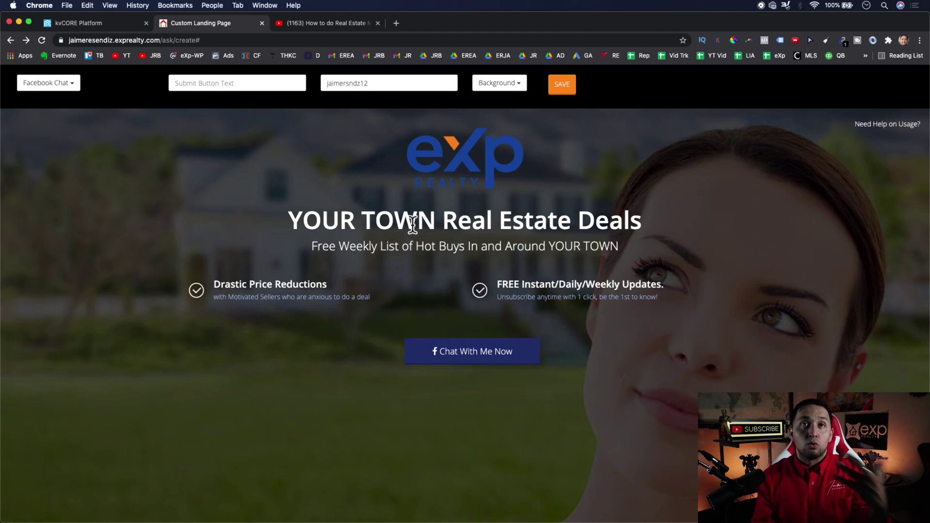
{"action": "scroll", "coordinate": [412, 224], "scroll_direction": "down", "scroll_amount": 2}
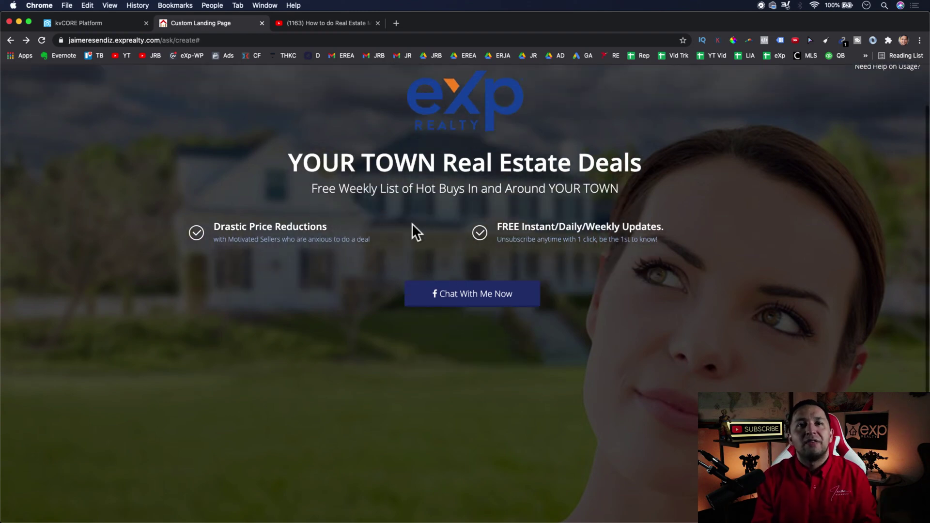
{"action": "scroll", "coordinate": [412, 224], "scroll_direction": "up", "scroll_amount": 3}
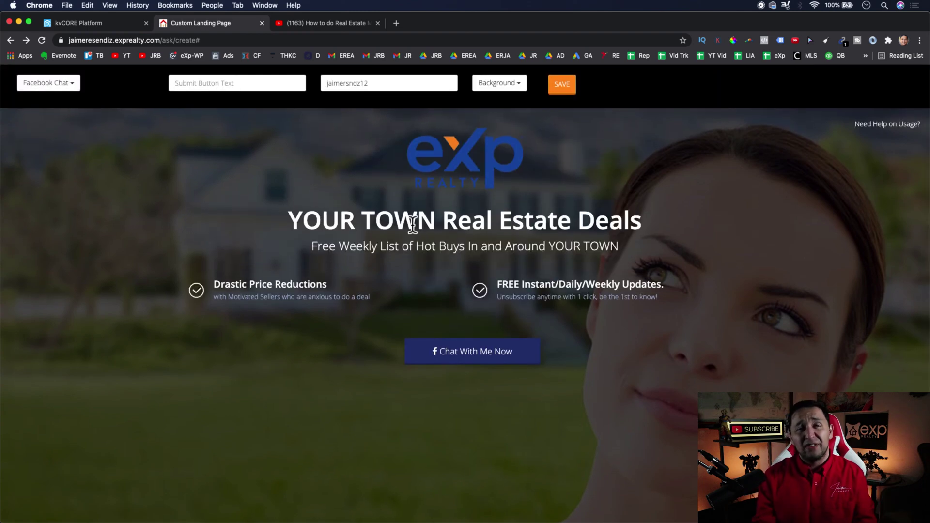